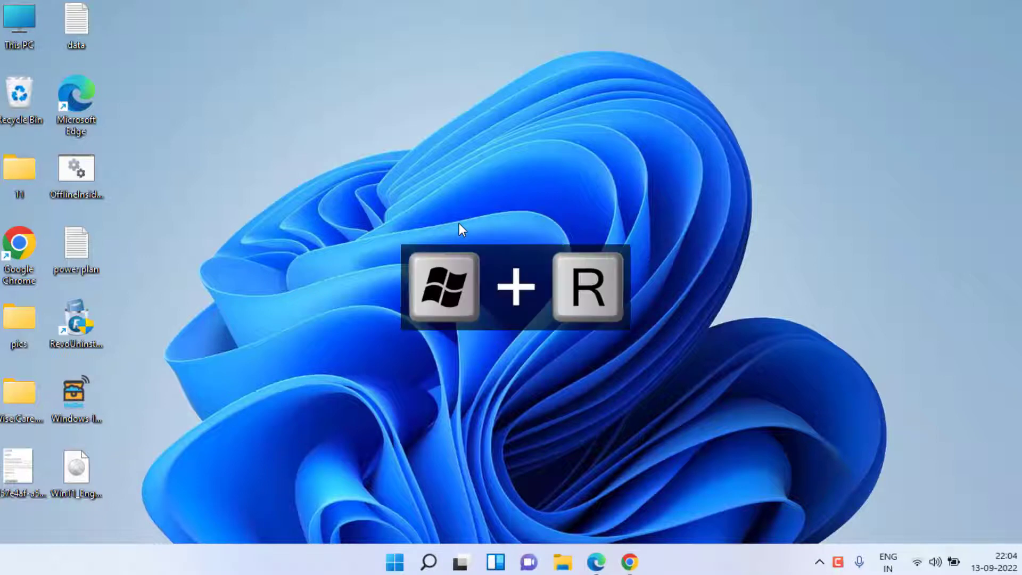
# Open Installed Updates through appwiz.cpl and sort the list by the Installed On date.
pyautogui.press('super+r')
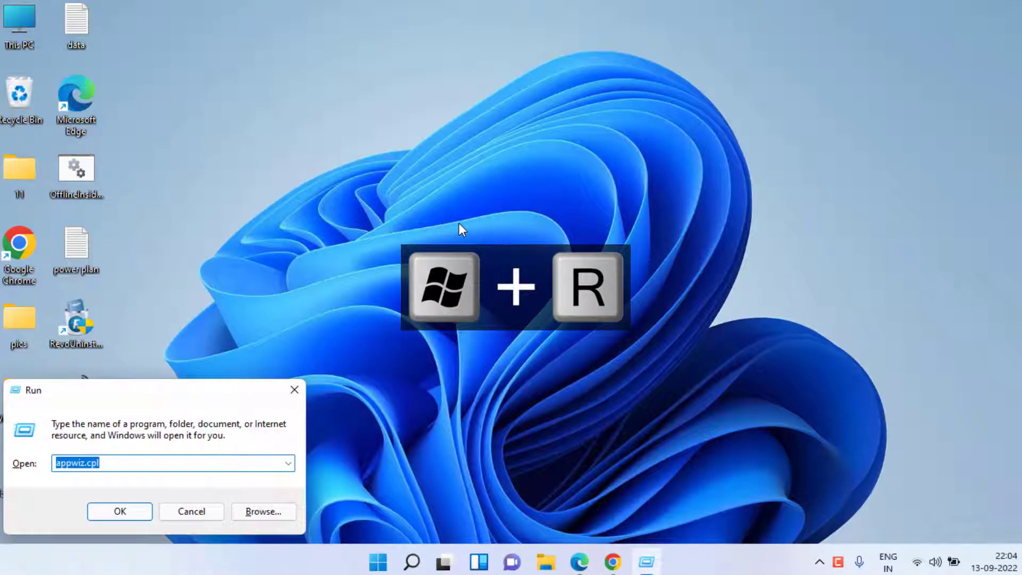
pyautogui.write('appwiz.cpl')
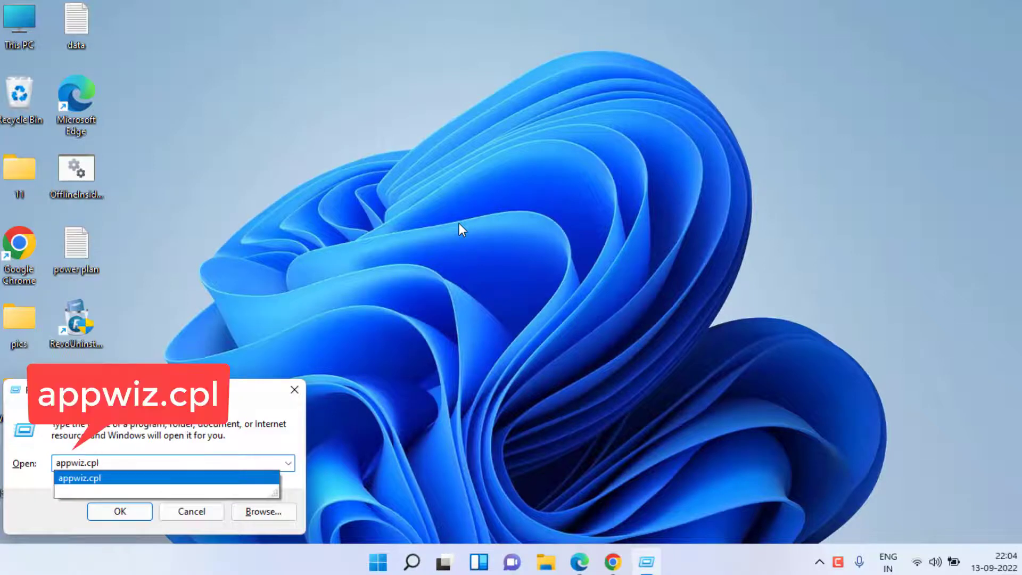
pyautogui.press('Return')
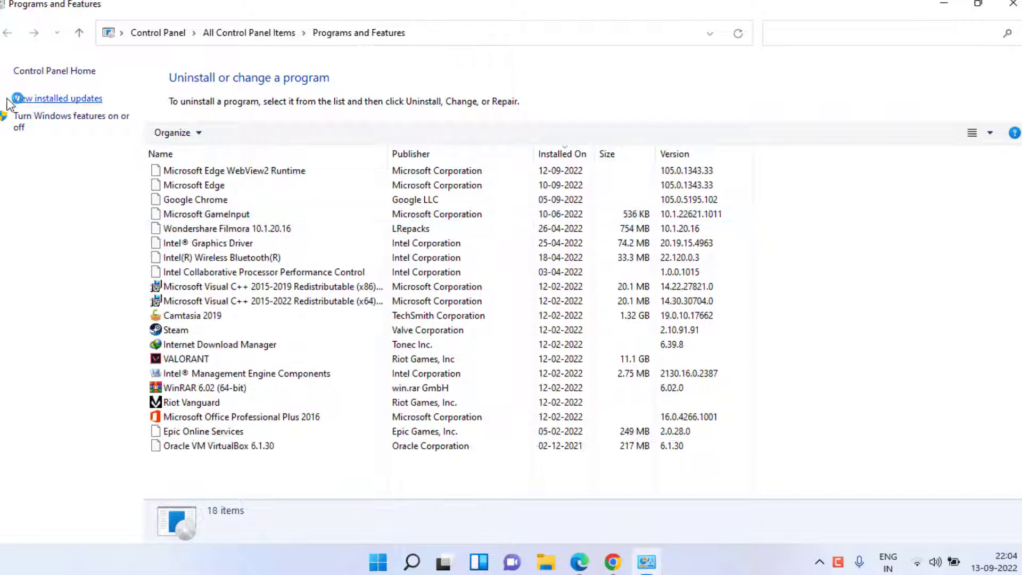
pyautogui.click(50, 101)
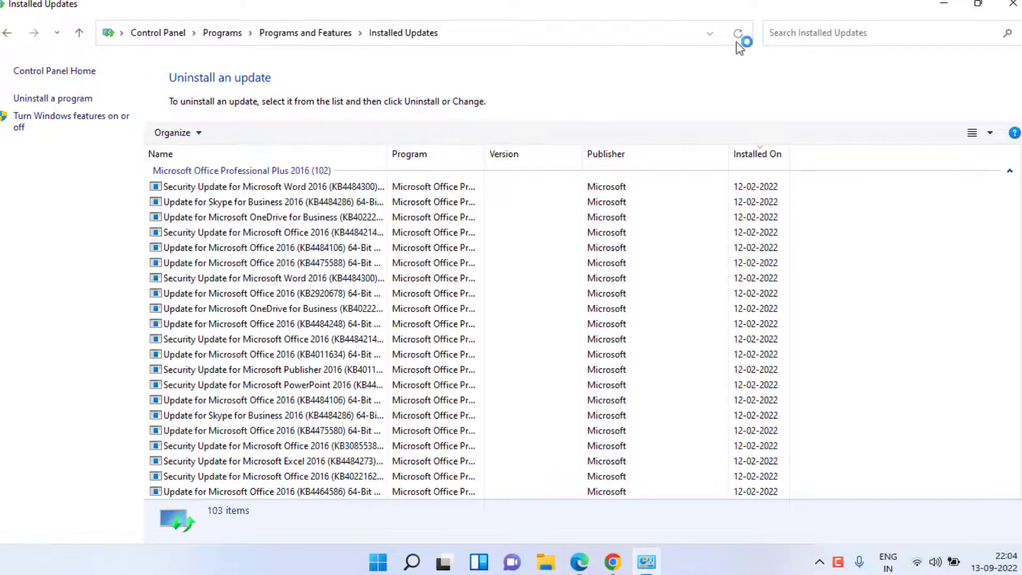
pyautogui.click(758, 153)
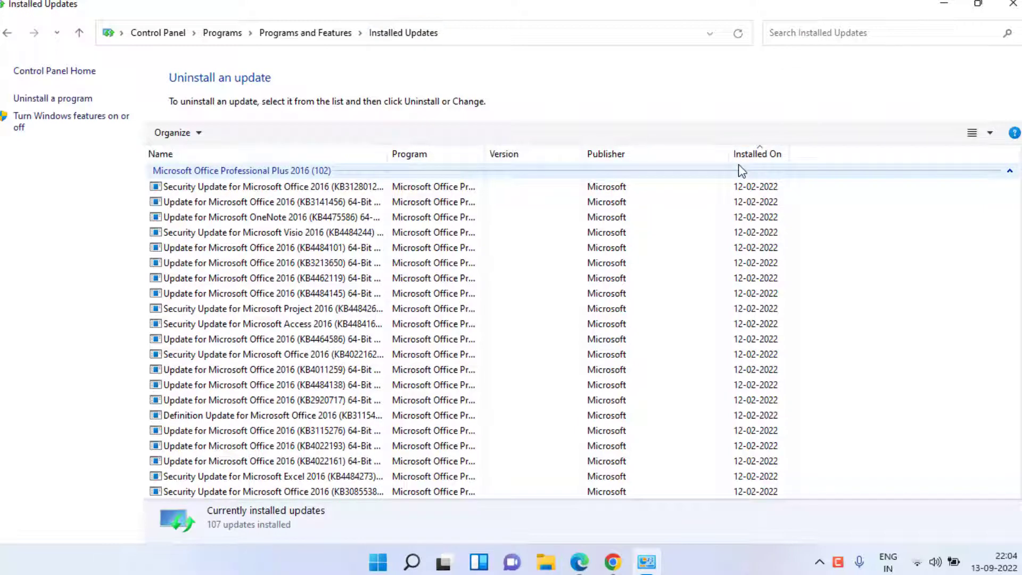
# Select updates in the list, including OneNote KB4475586 and Office security update KB3128012.
pyautogui.click(755, 186)
pyautogui.click(755, 202)
pyautogui.click(755, 217)
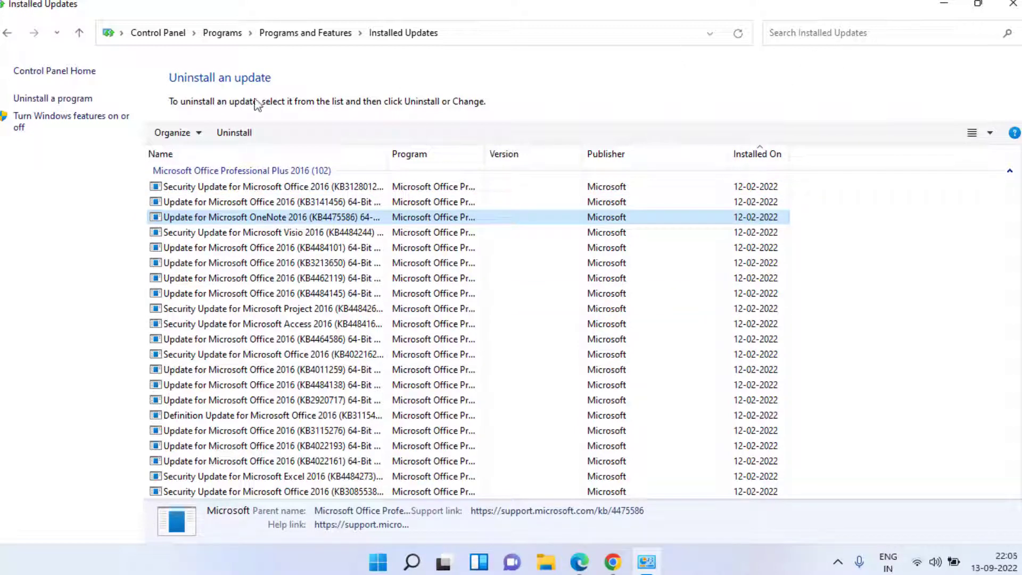
pyautogui.click(258, 186)
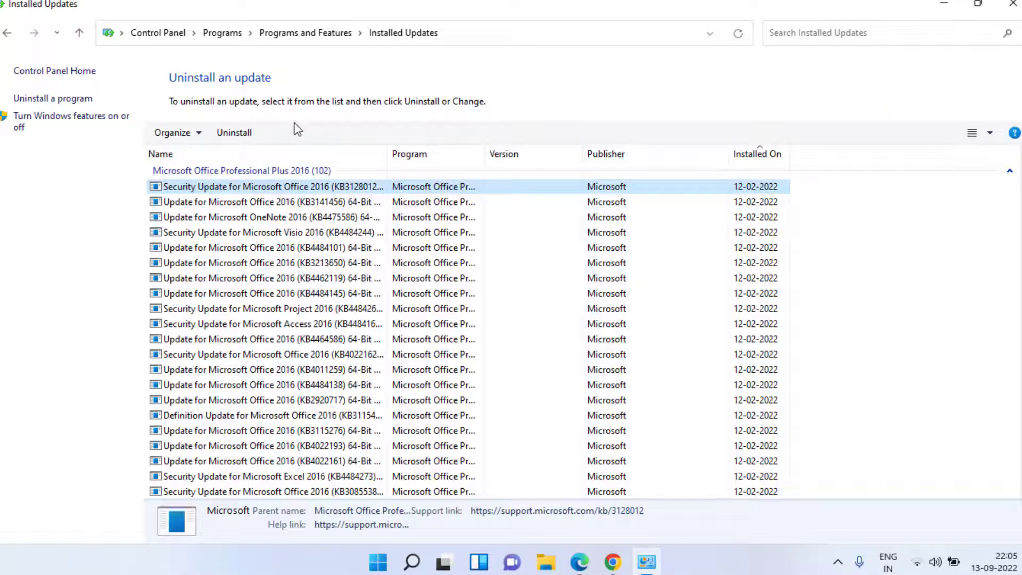
# Close Installed Updates and run sfc /scannow in an administrator Command Prompt.
pyautogui.hotkey('alt', 'F4')
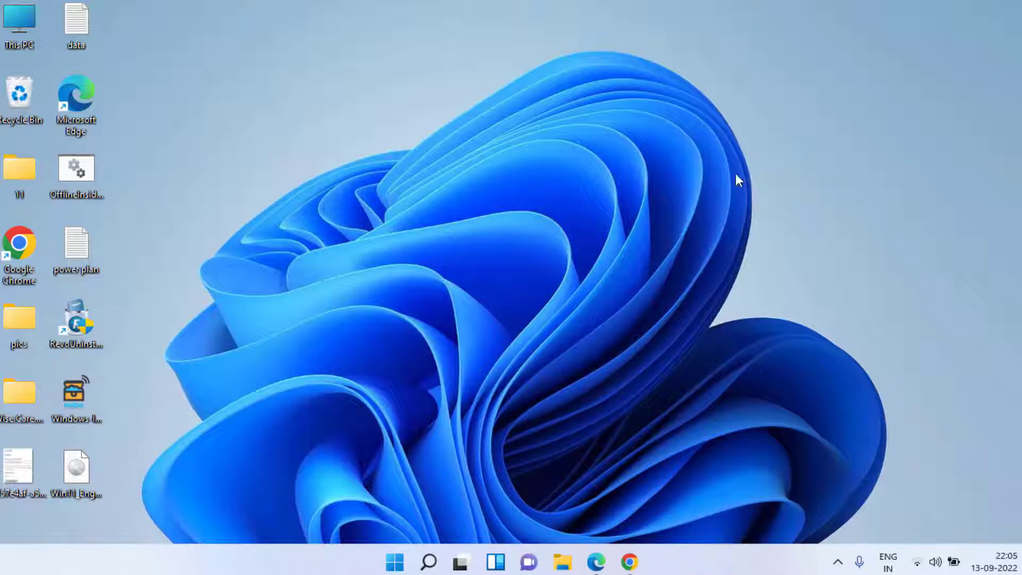
pyautogui.press('super')
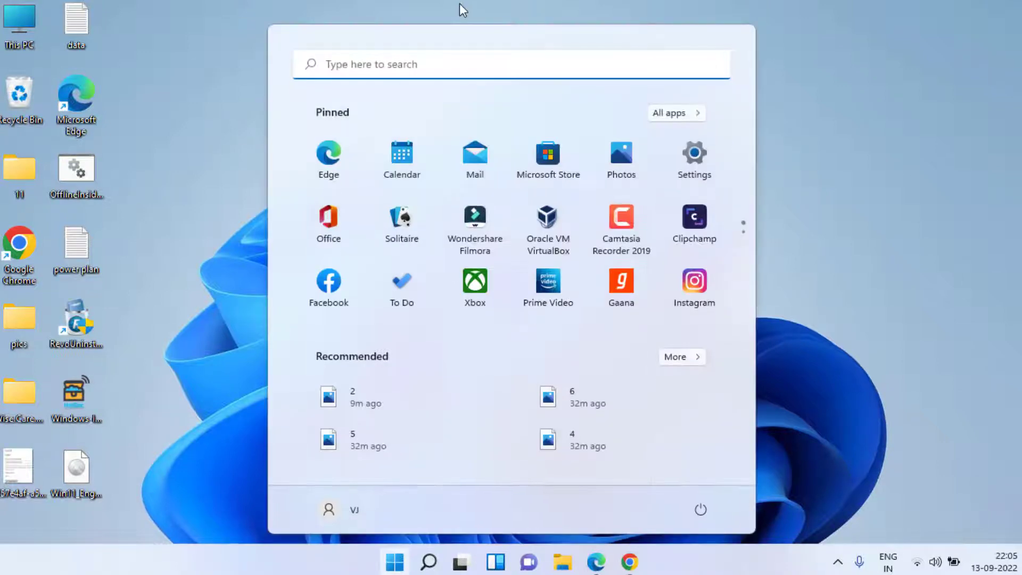
pyautogui.write('cmd')
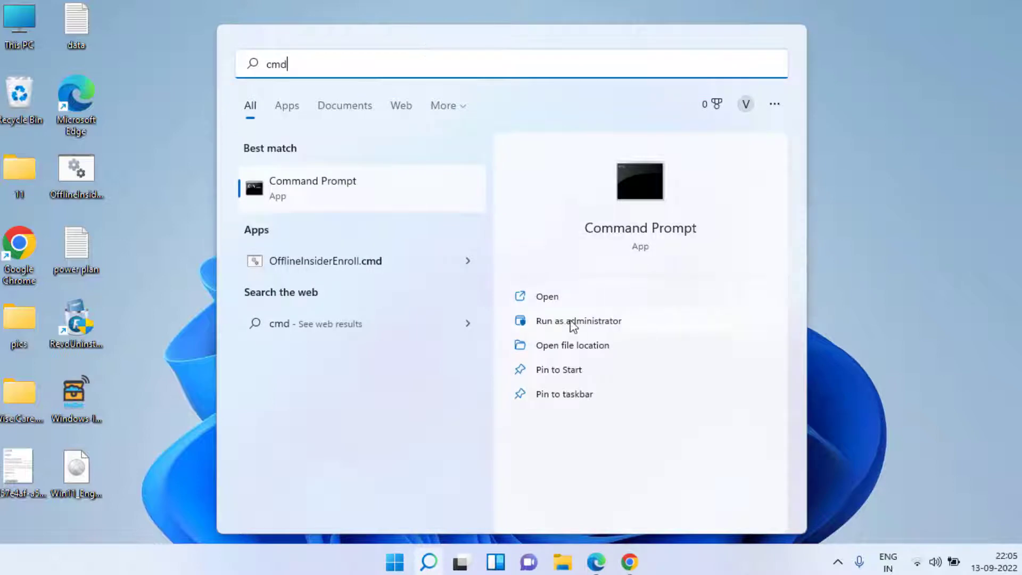
pyautogui.click(597, 329)
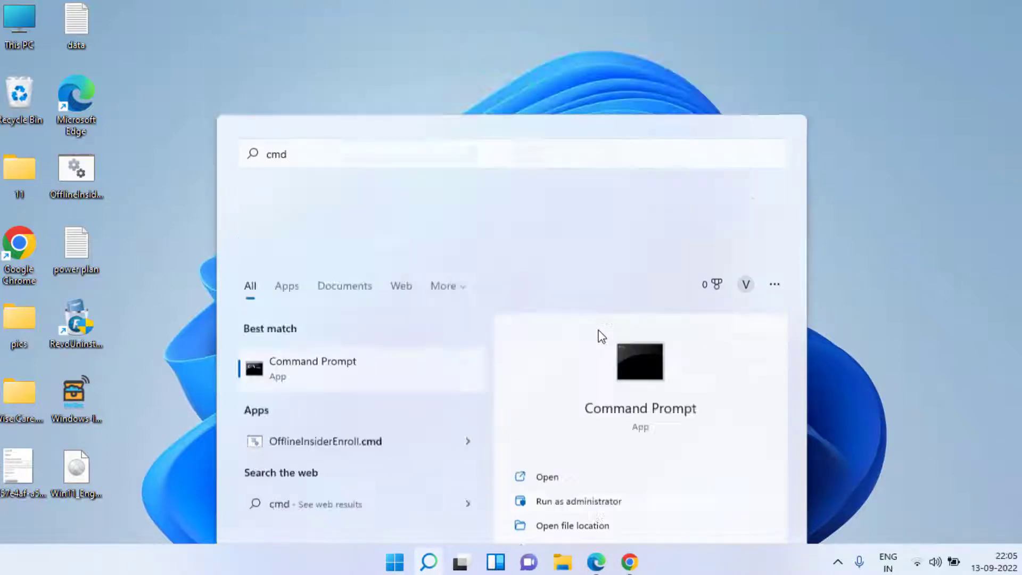
pyautogui.click(577, 375)
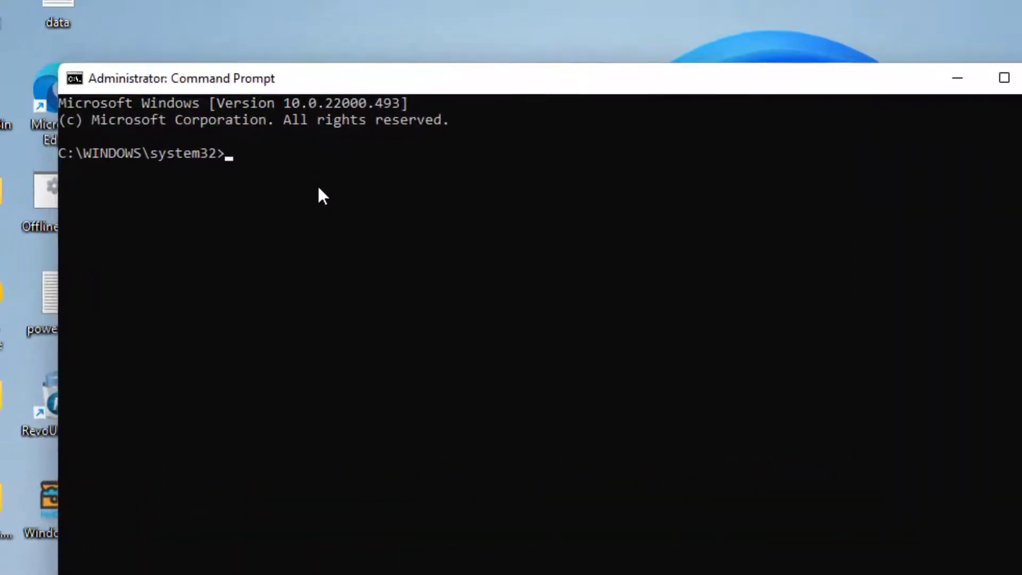
pyautogui.write('sfc ')
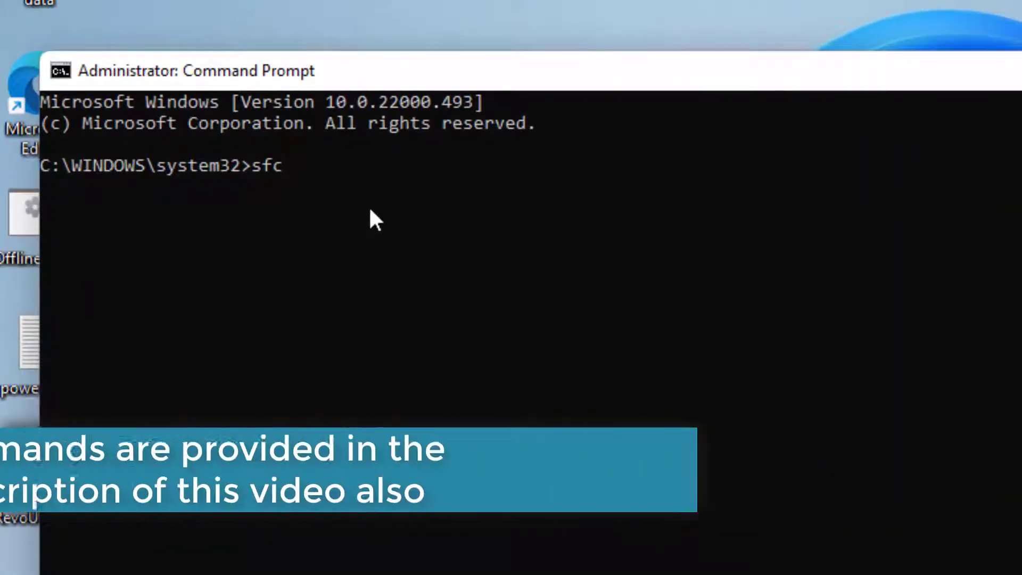
pyautogui.write('/scannow')
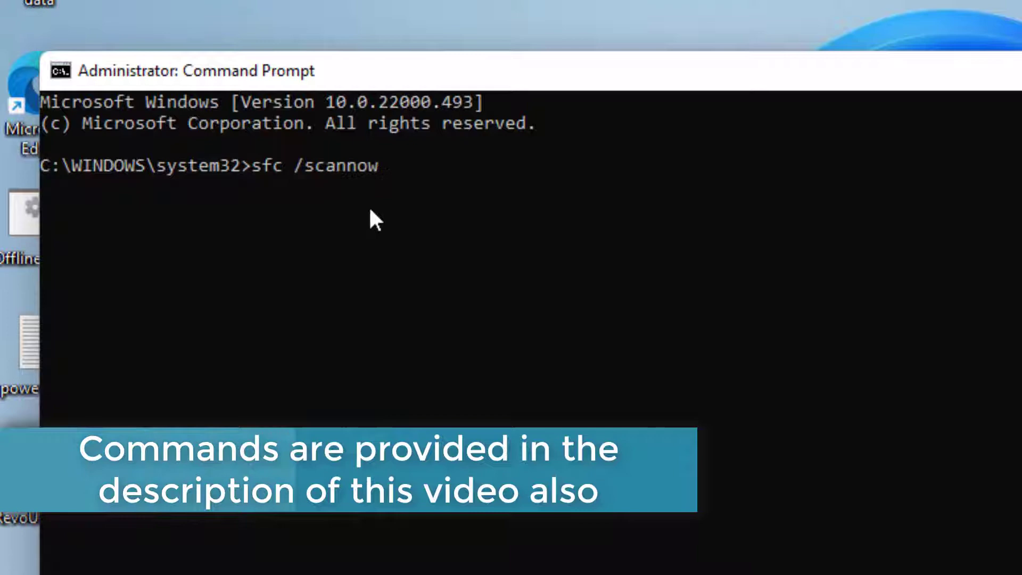
pyautogui.press('Return')
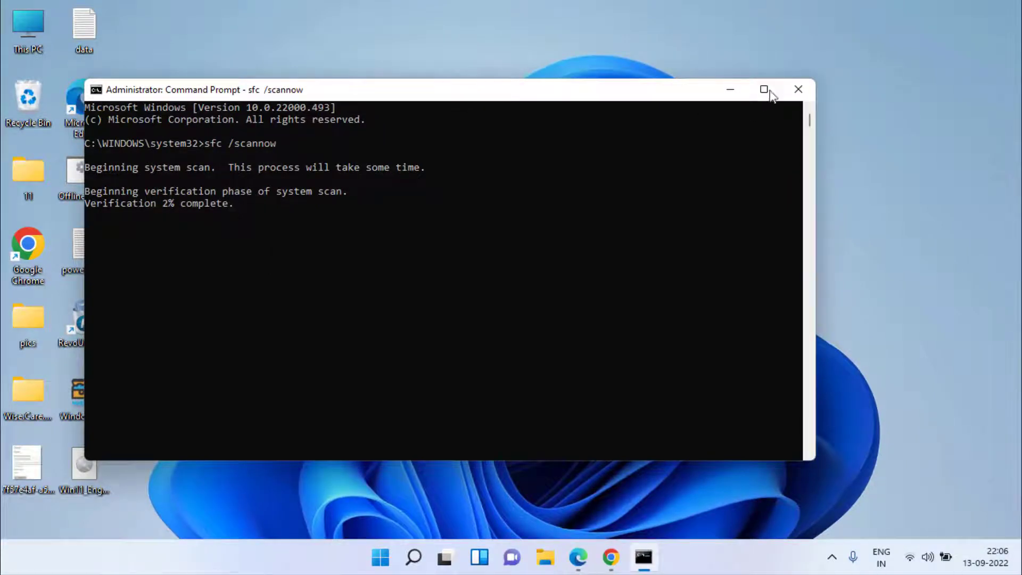
# Reopen an administrator Command Prompt and run dism /online /cleanup-image /restorehealth.
pyautogui.click(792, 89)
pyautogui.press('super+s')
pyautogui.write('mc')
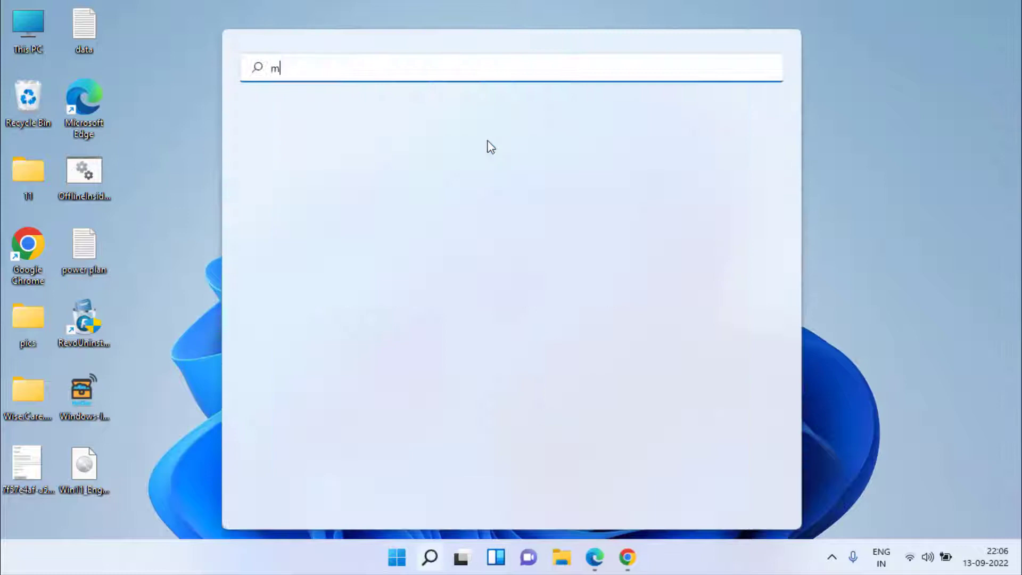
pyautogui.press('BackSpace')
pyautogui.press('BackSpace')
pyautogui.write('cmd')
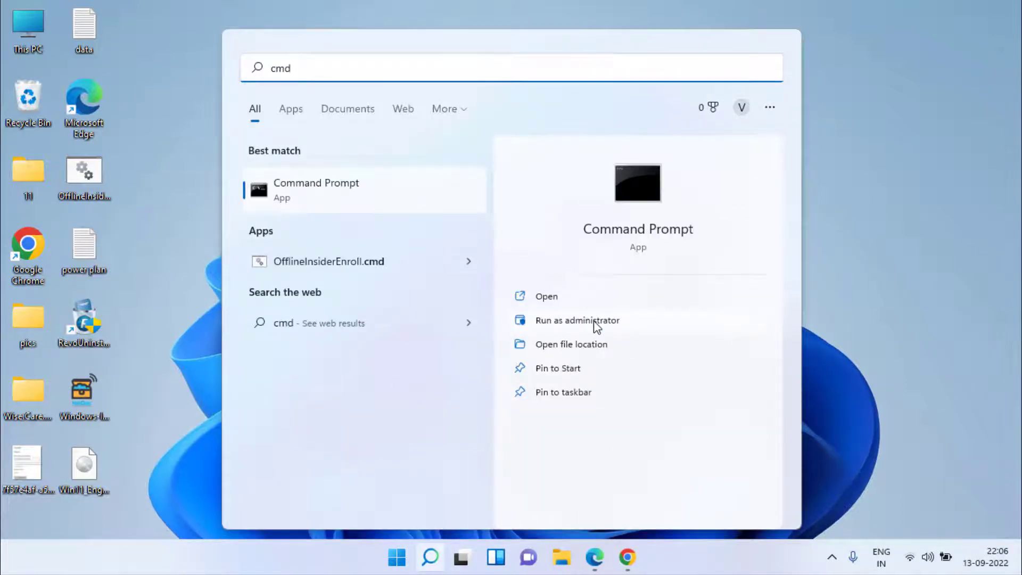
pyautogui.click(594, 321)
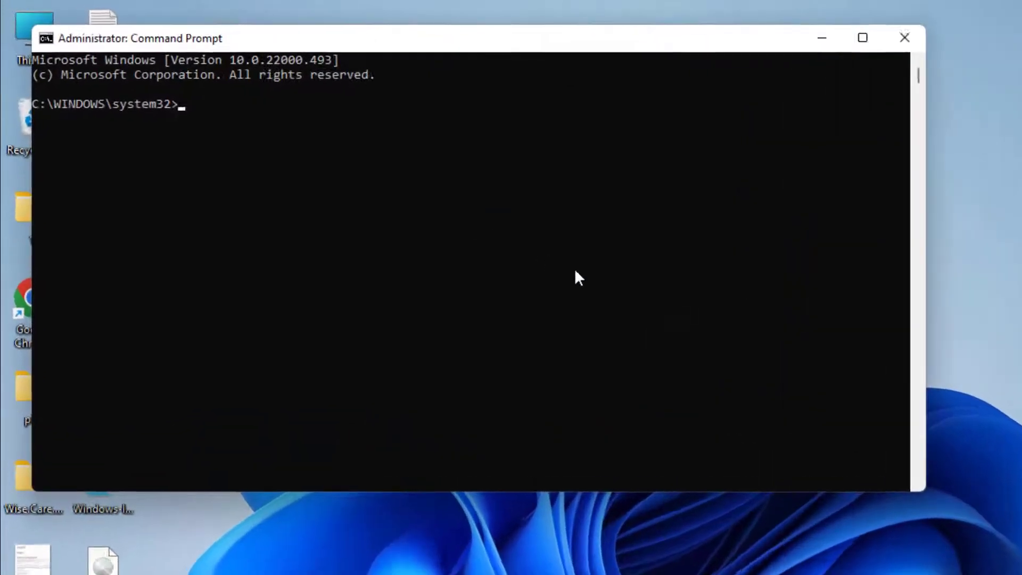
pyautogui.write('dism /on')
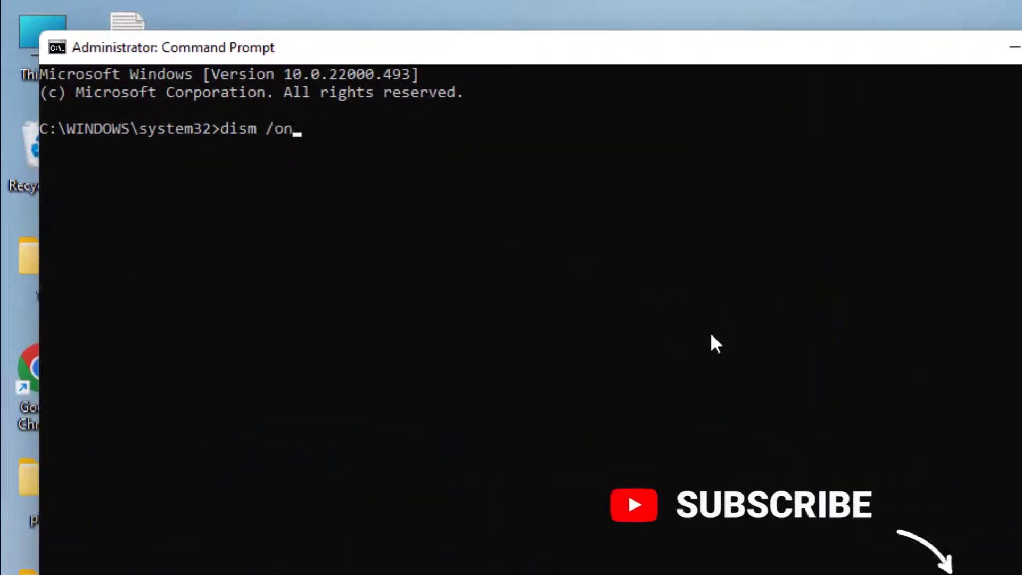
pyautogui.write('line')
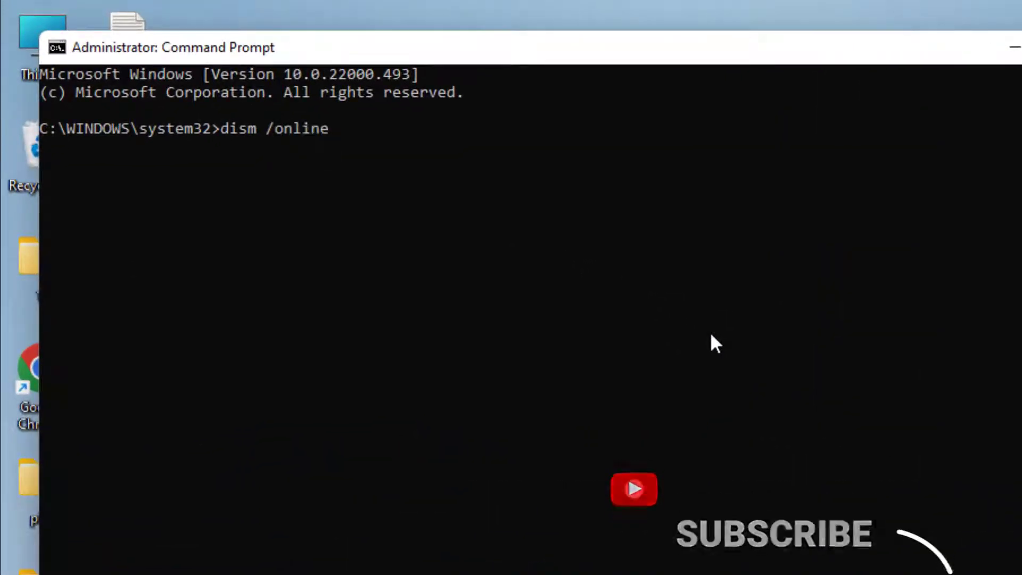
pyautogui.write(' /clea')
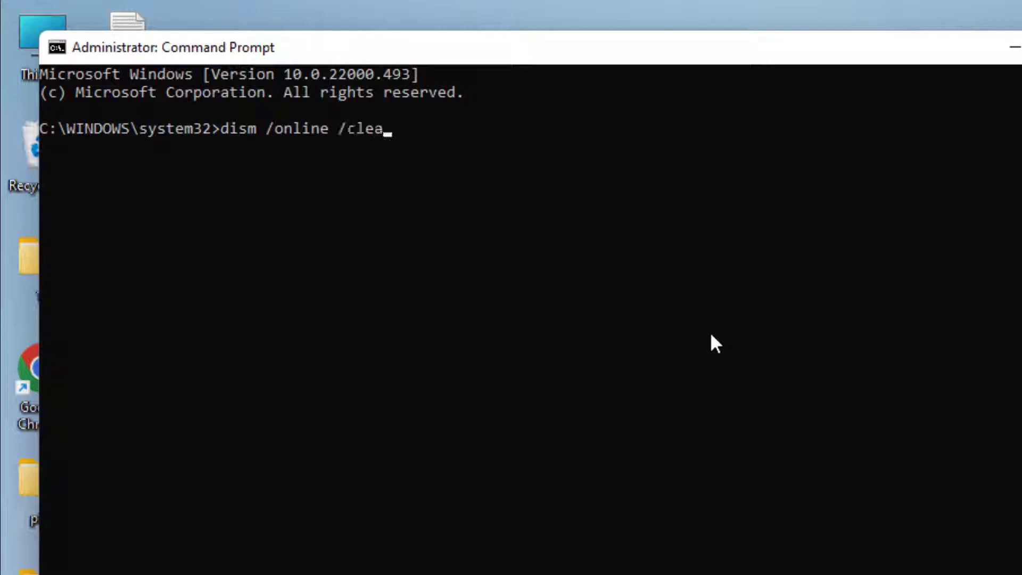
pyautogui.write('nup-image /re')
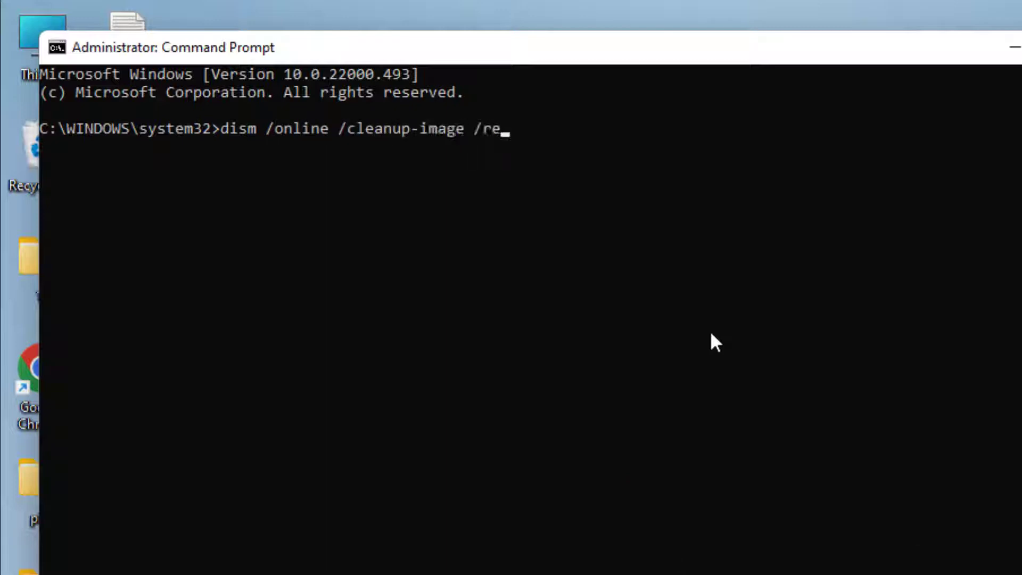
pyautogui.write('storehealth')
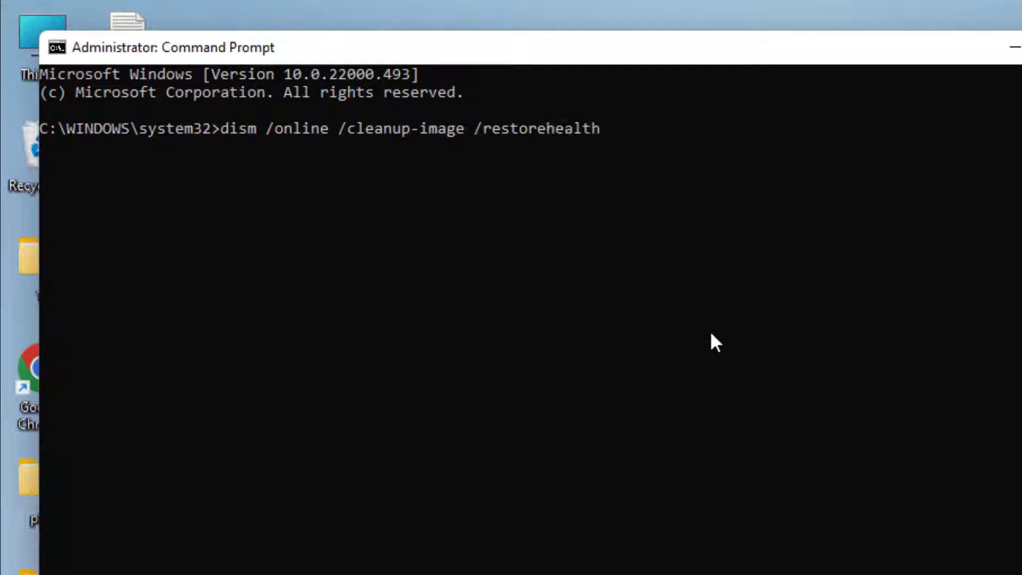
pyautogui.press('Return')
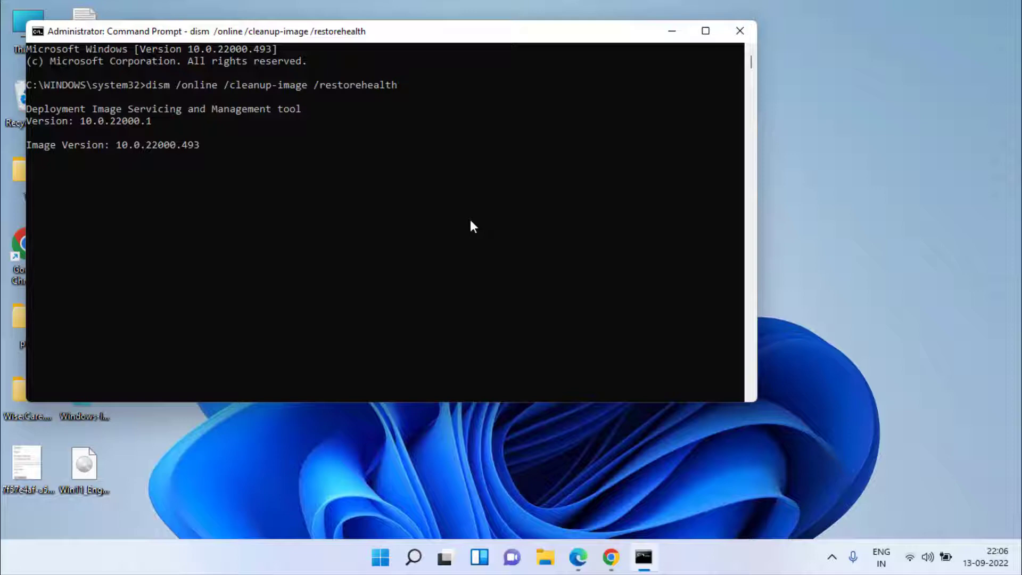
# Close the DISM console and launch msconfig, viewing the General tab's Selective startup setting.
pyautogui.click(740, 30)
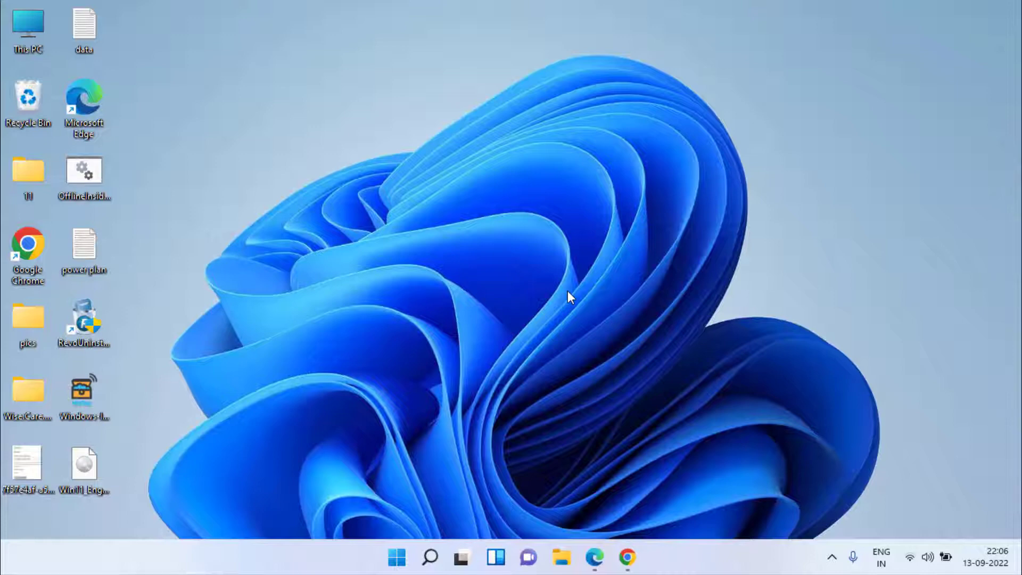
pyautogui.press('super+r')
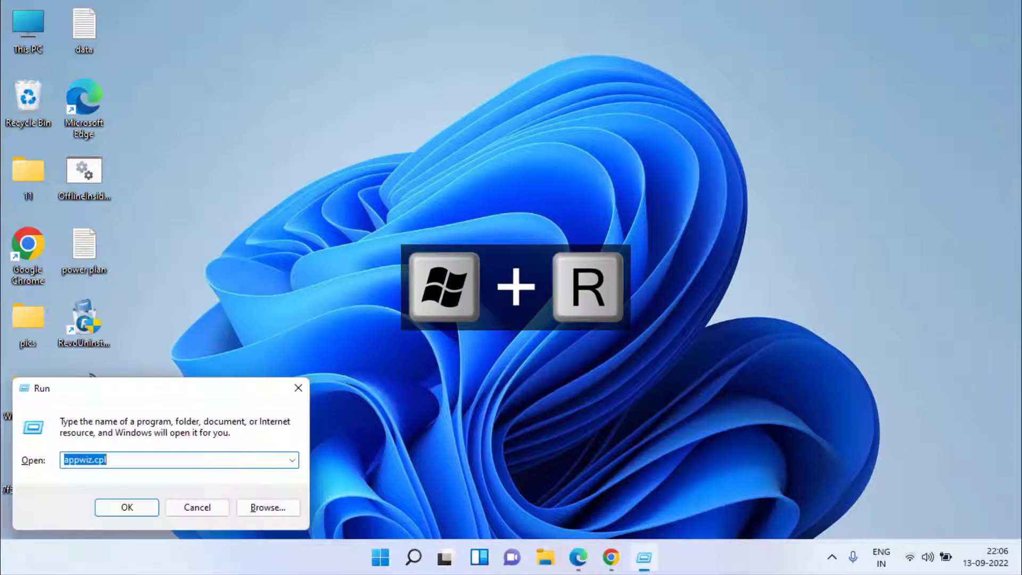
pyautogui.write('msco')
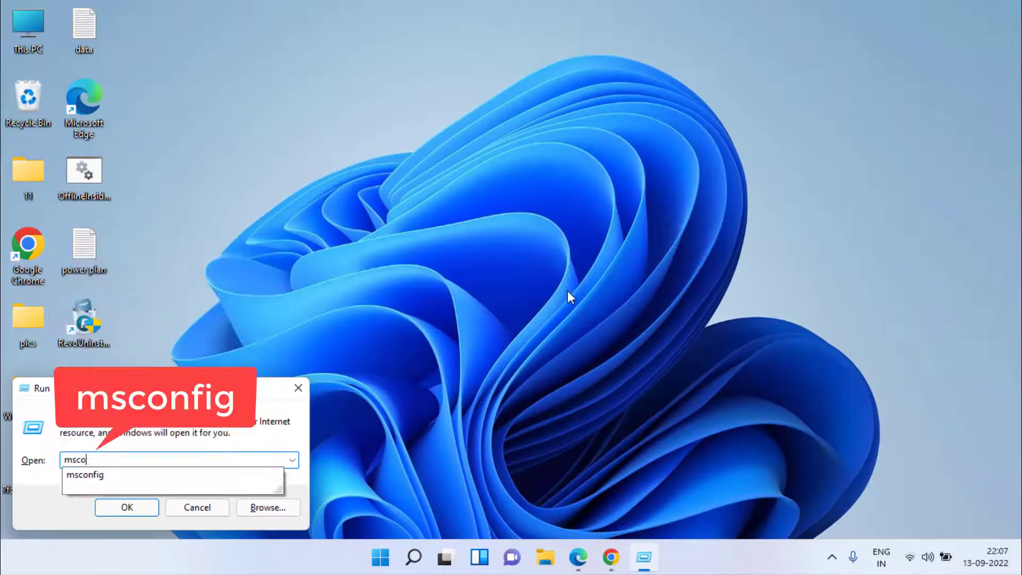
pyautogui.write('nfig')
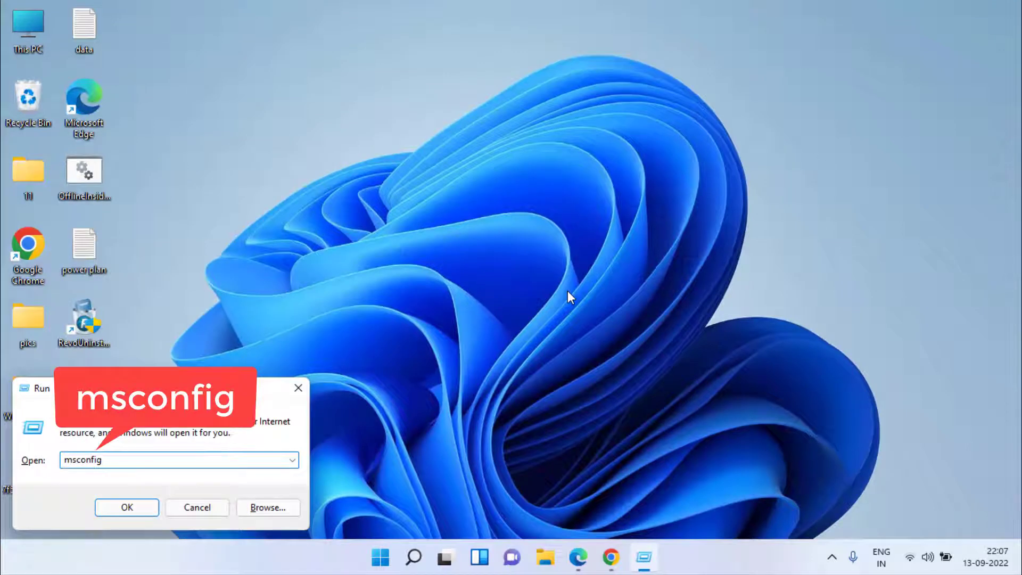
pyautogui.press('Return')
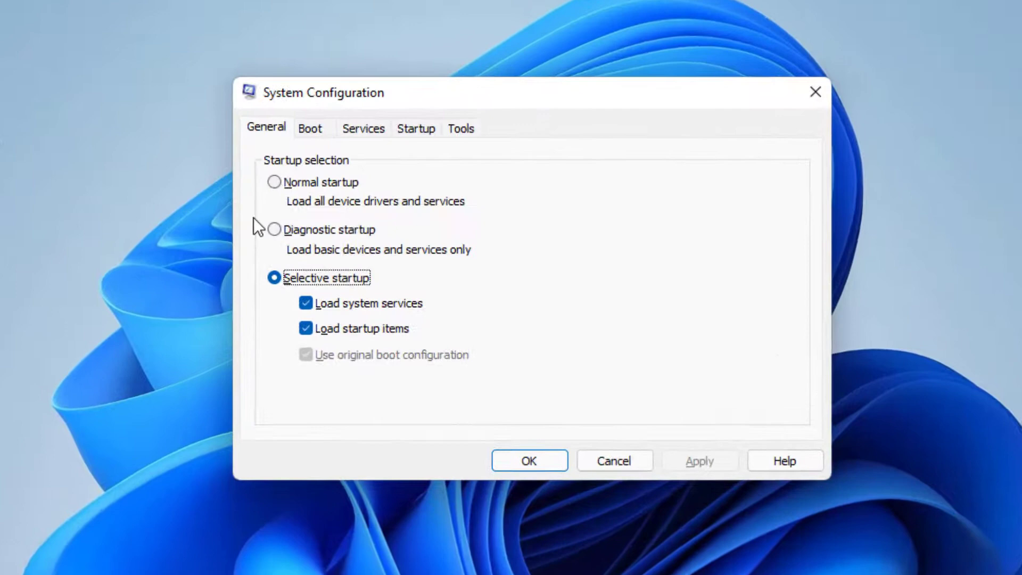
pyautogui.click(266, 125)
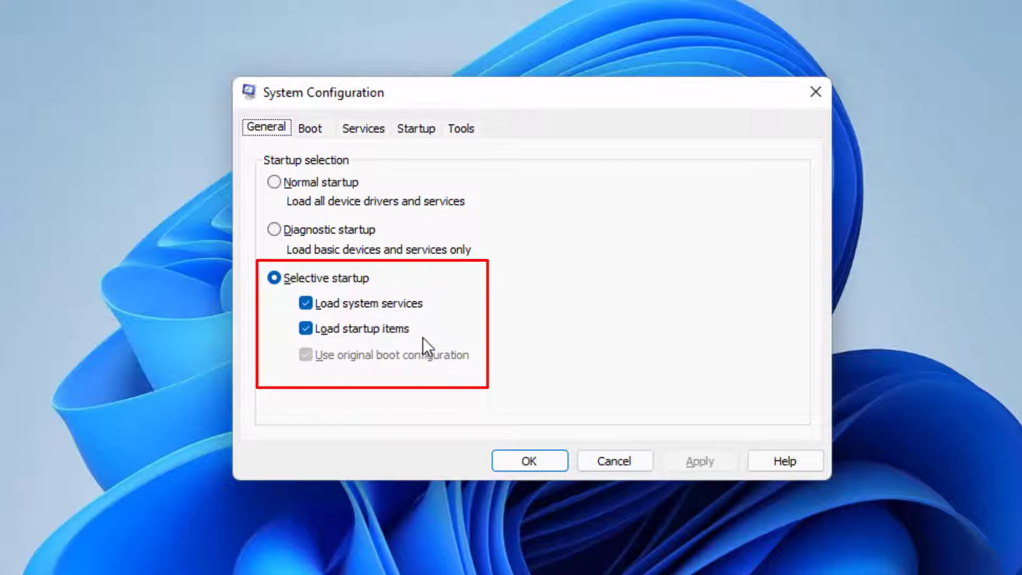
# Hide Microsoft services, disable all remaining services, and open Task Manager's startup apps list.
pyautogui.click(373, 131)
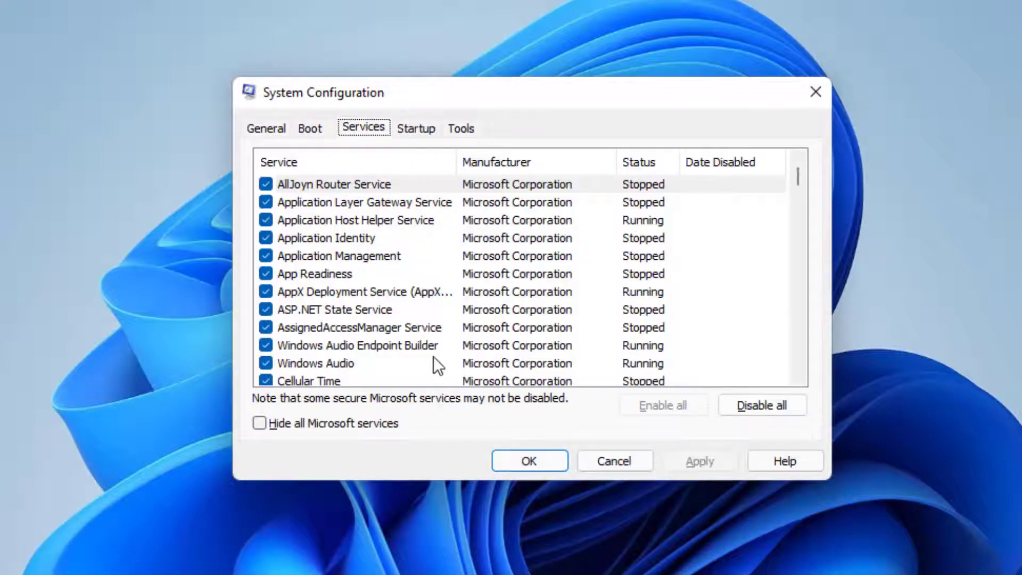
pyautogui.click(302, 422)
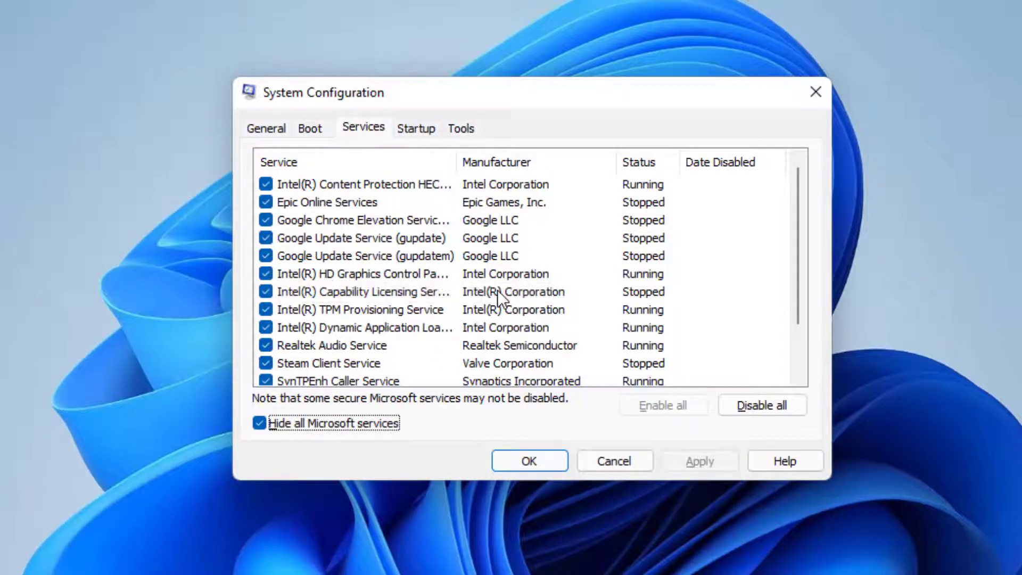
pyautogui.scroll(-1, 497, 290)
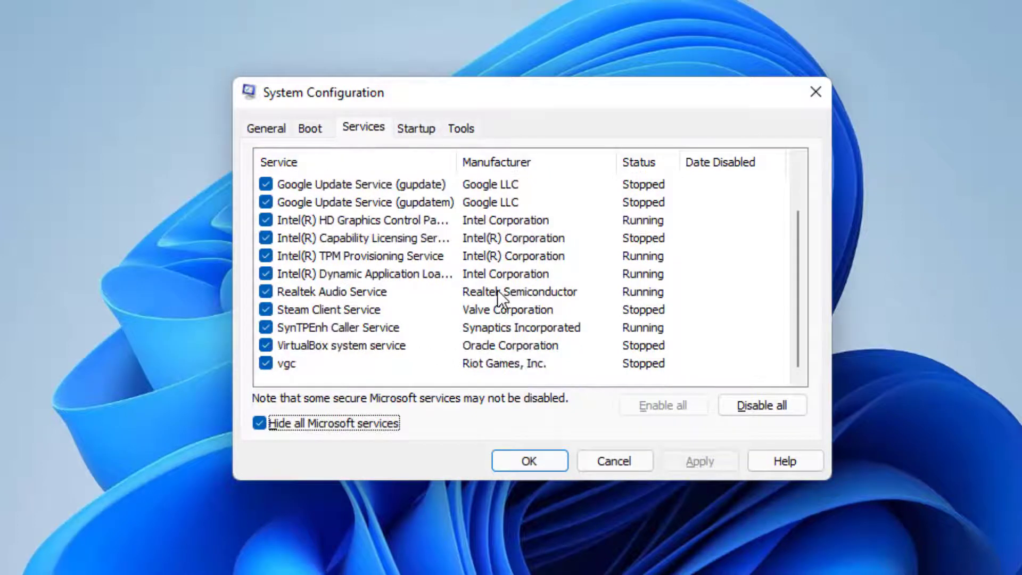
pyautogui.click(763, 411)
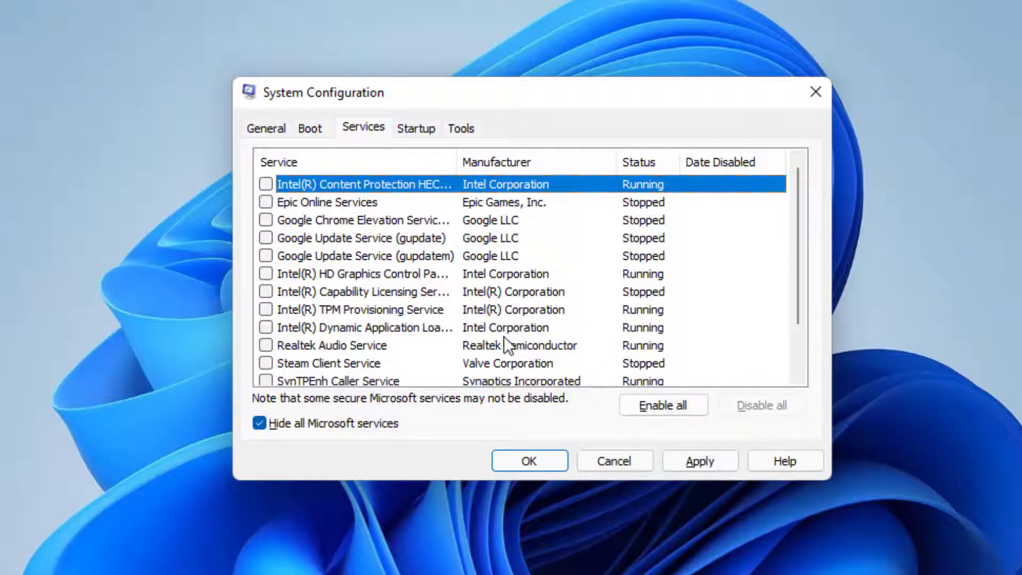
pyautogui.click(413, 130)
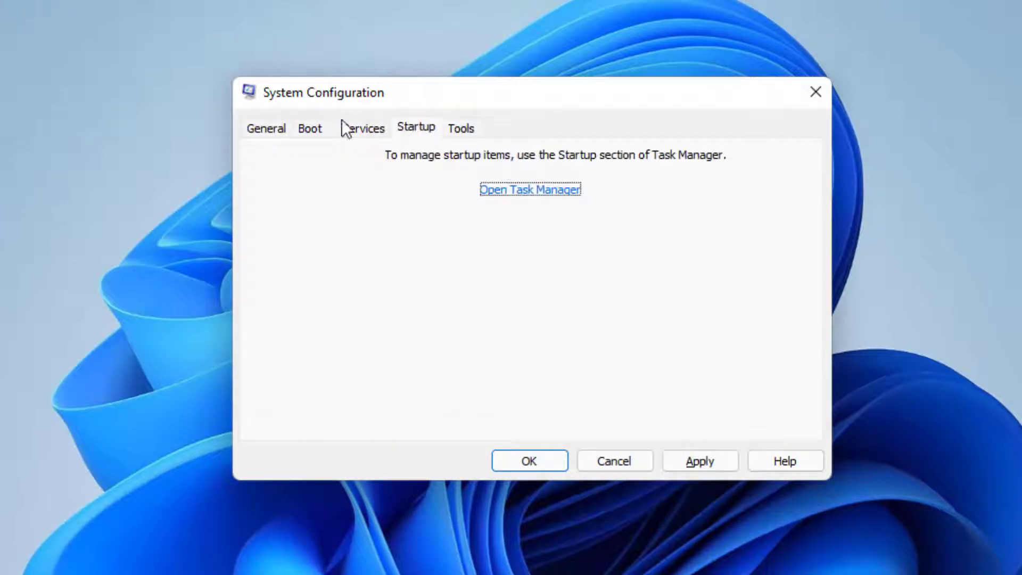
pyautogui.click(517, 191)
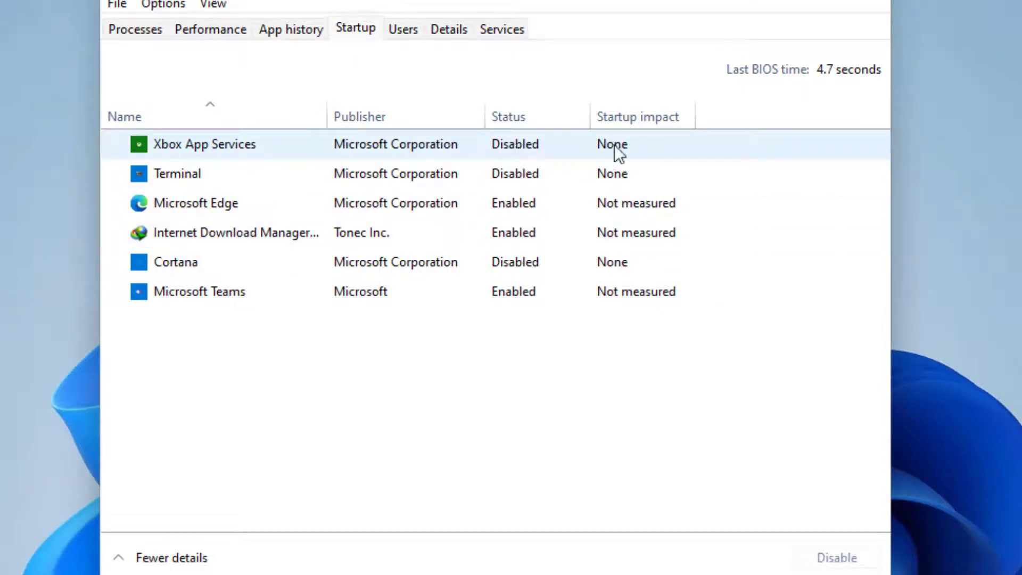
# Disable Microsoft Edge, Internet Download Manager and Microsoft Teams as startup apps.
pyautogui.rightClick(290, 199)
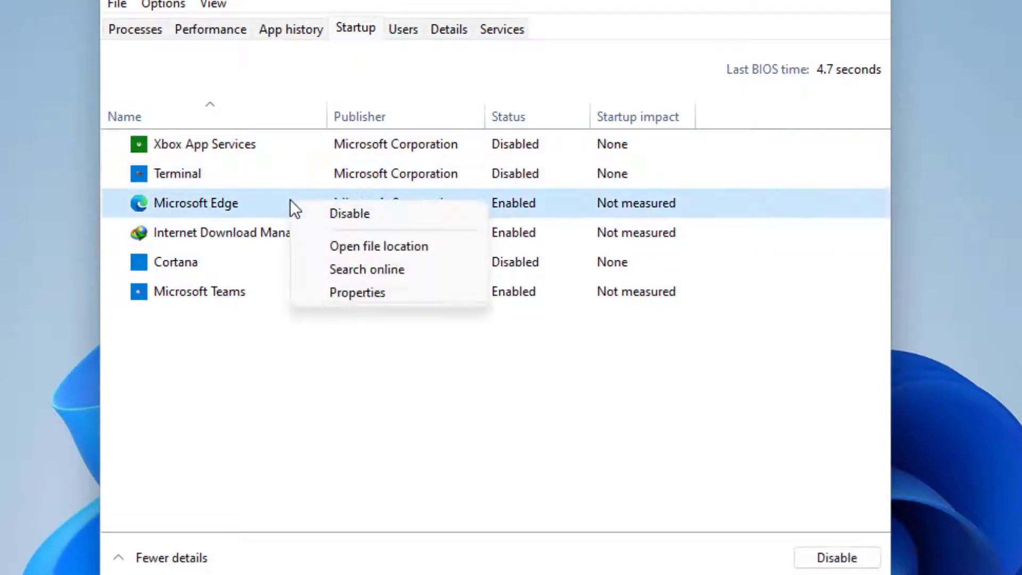
pyautogui.click(363, 209)
pyautogui.rightClick(313, 228)
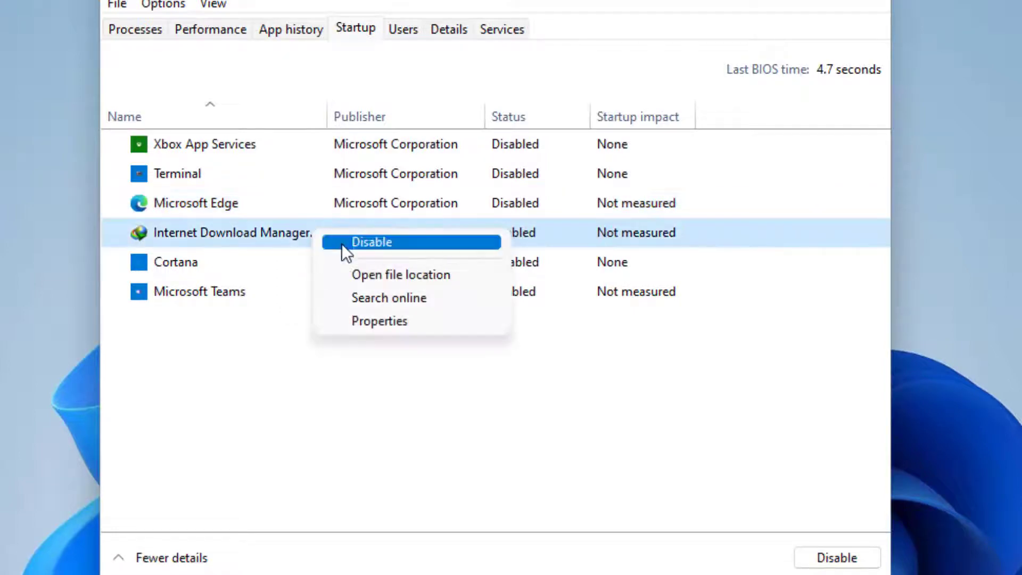
pyautogui.click(345, 244)
pyautogui.rightClick(274, 295)
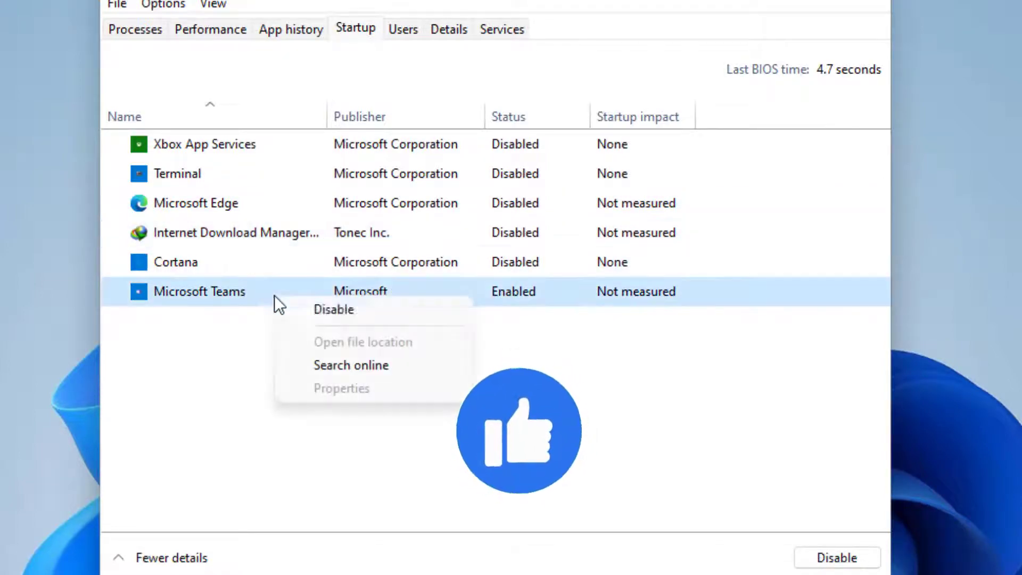
pyautogui.click(330, 310)
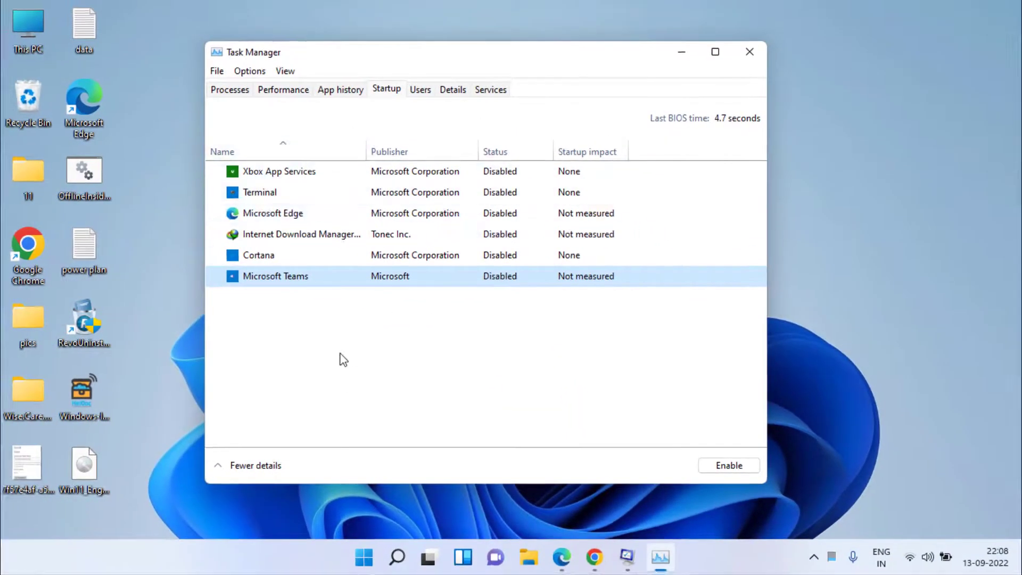
# Close Task Manager, apply the disabled services in System Configuration, and exit without restart.
pyautogui.click(750, 52)
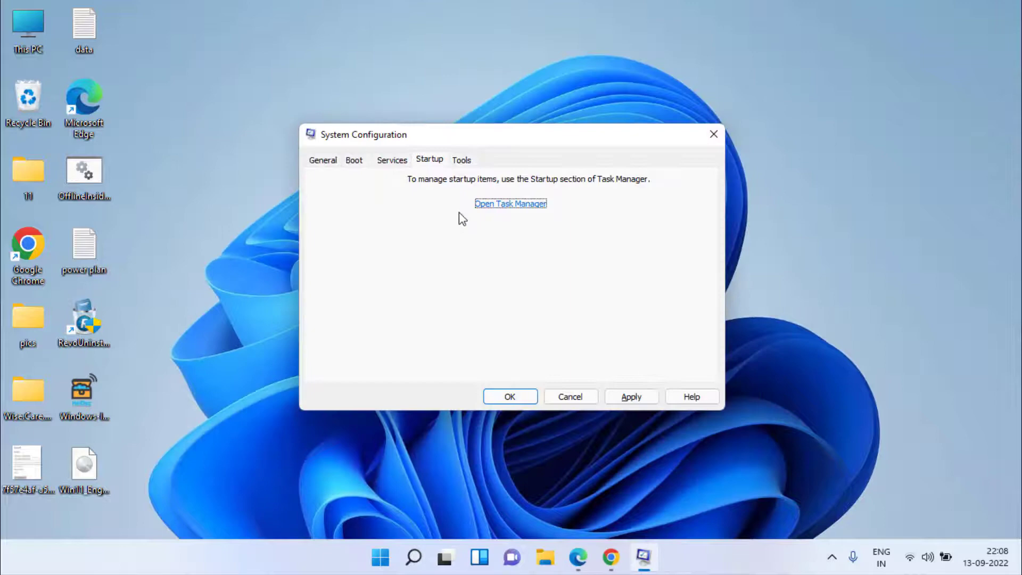
pyautogui.click(393, 161)
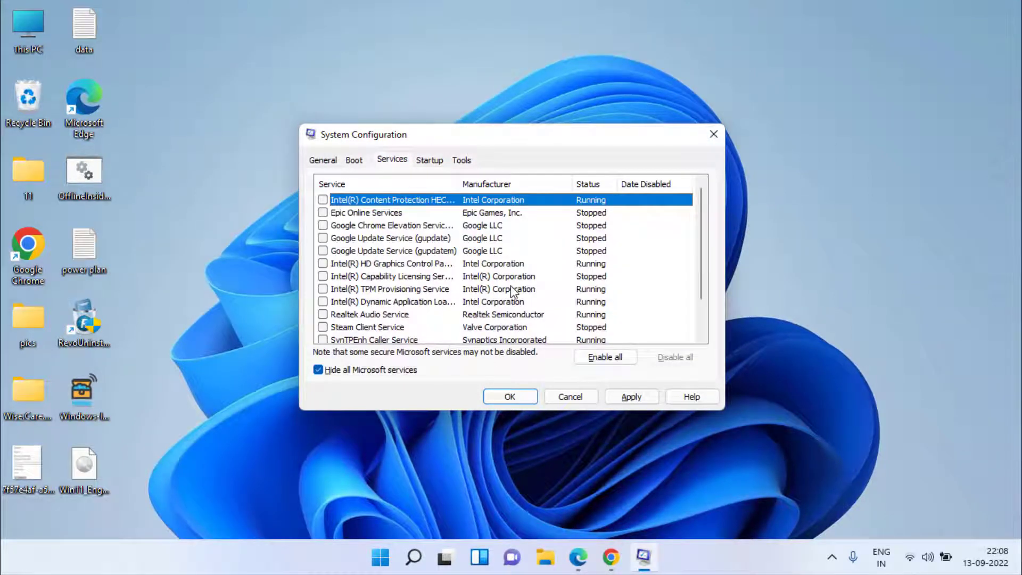
pyautogui.click(636, 401)
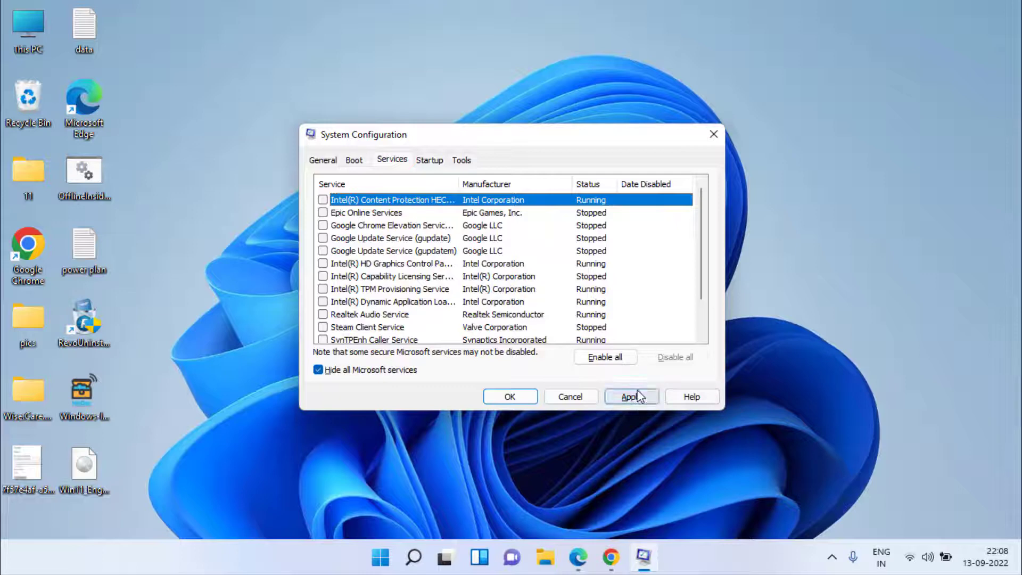
pyautogui.click(524, 399)
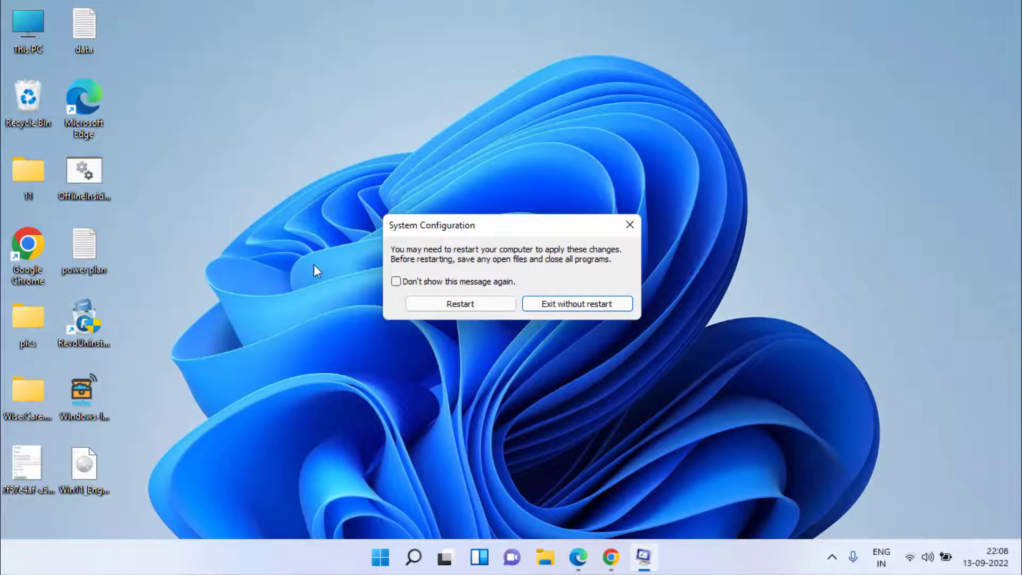
pyautogui.click(587, 306)
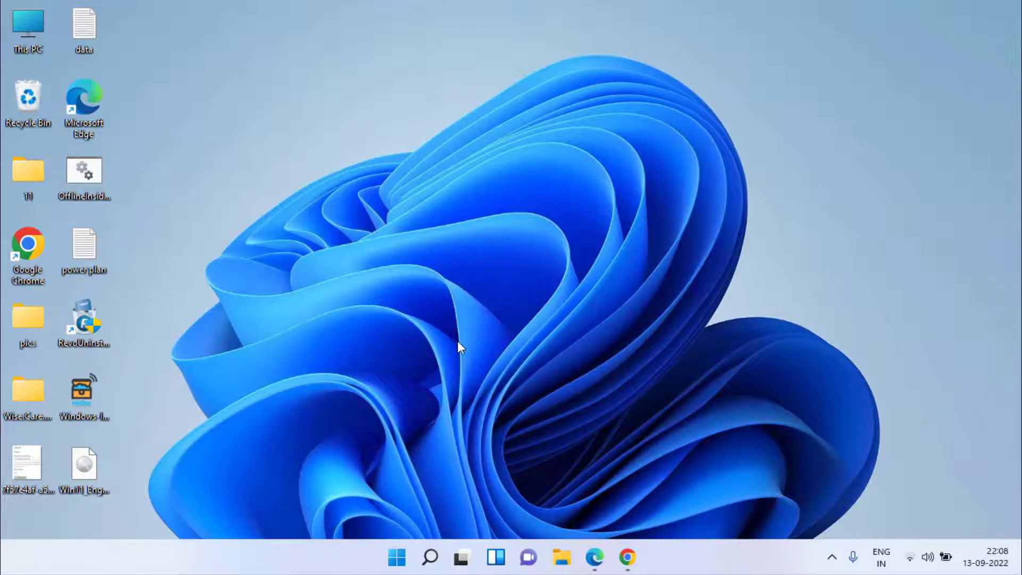
# Search Start for 'advanced system settings', fixing the 'advances' typo, and open the result.
pyautogui.click(397, 557)
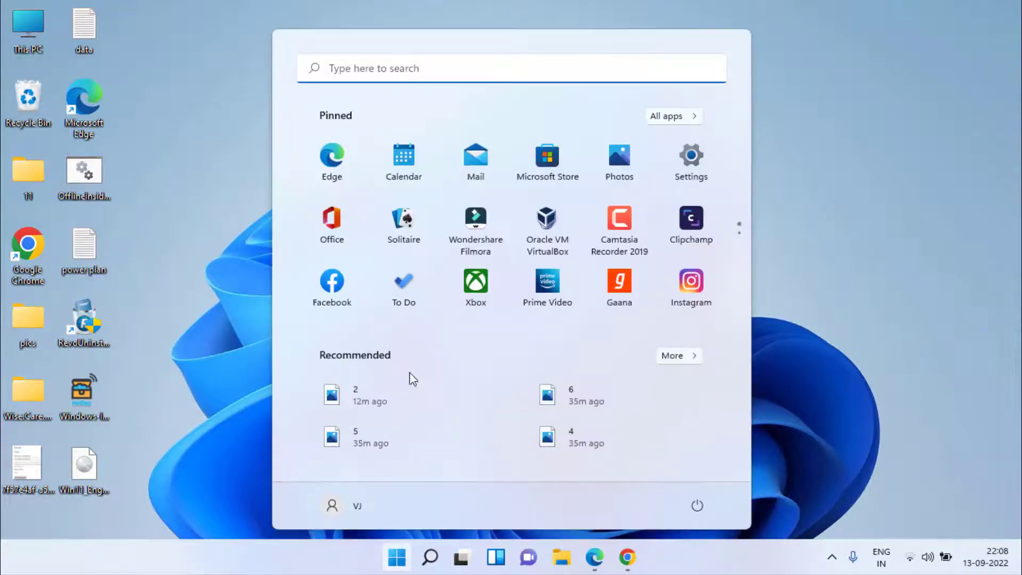
pyautogui.write('ad')
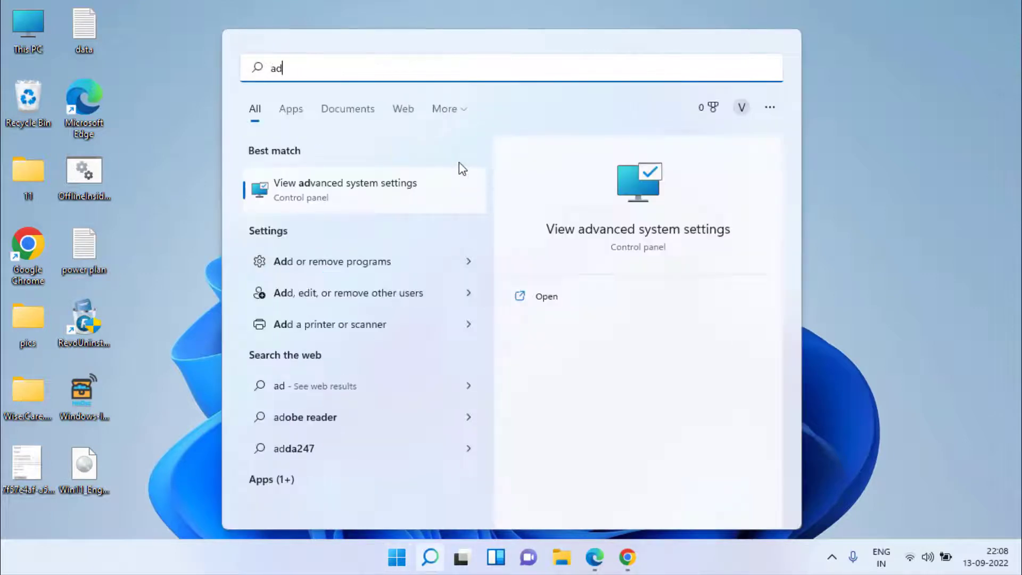
pyautogui.write('vances s')
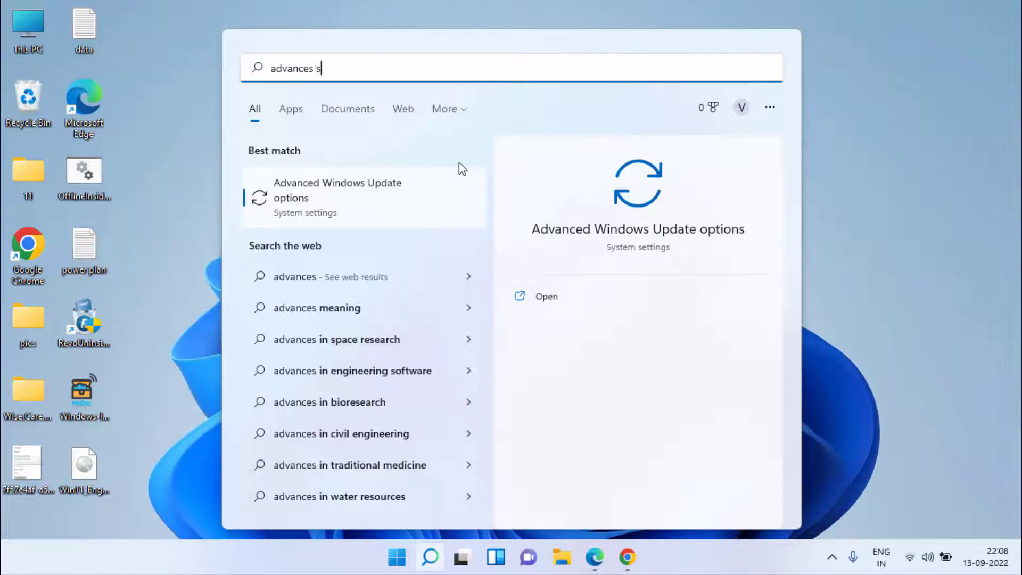
pyautogui.write('ystem settings')
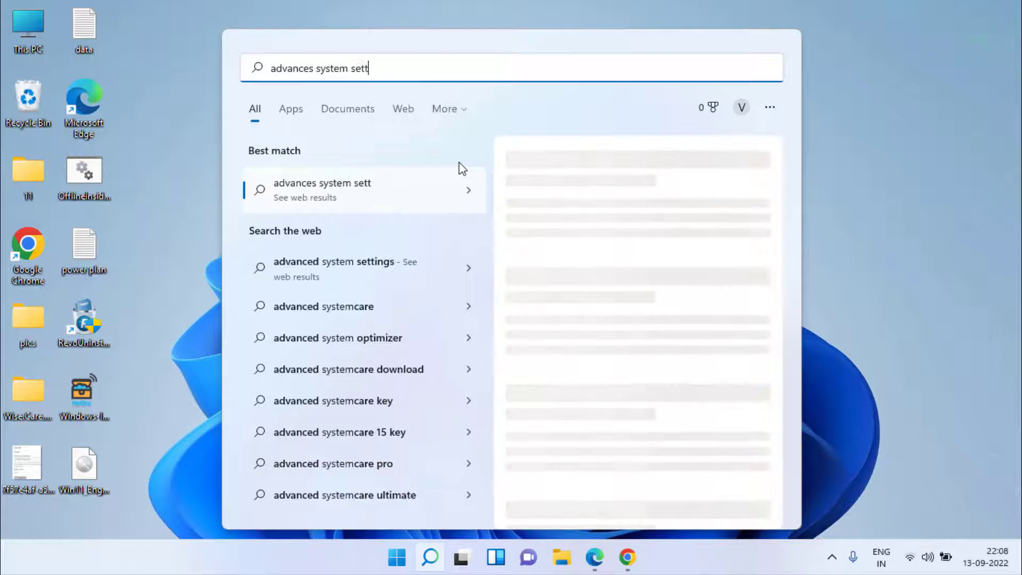
pyautogui.click(315, 69)
pyautogui.press('BackSpace')
pyautogui.write('d')
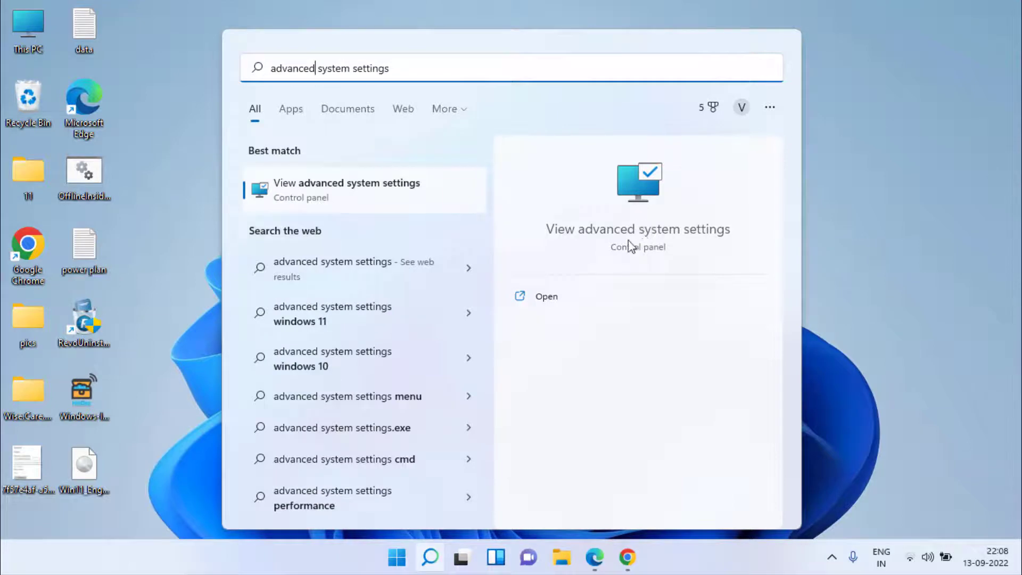
pyautogui.click(646, 233)
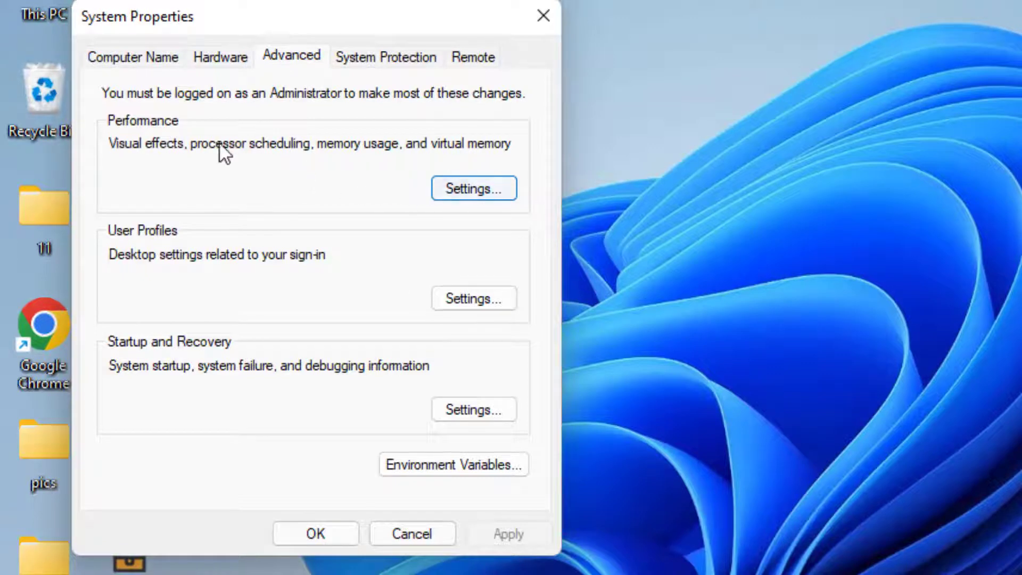
# Set visual effects to Custom with only 'Smooth edges of screen fonts' enabled, and apply.
pyautogui.click(456, 189)
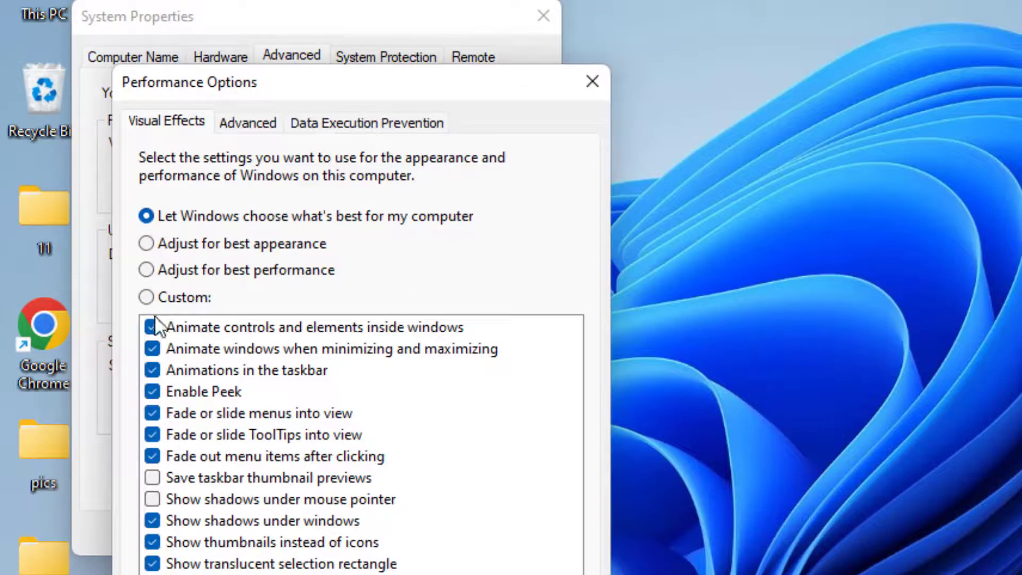
pyautogui.click(208, 269)
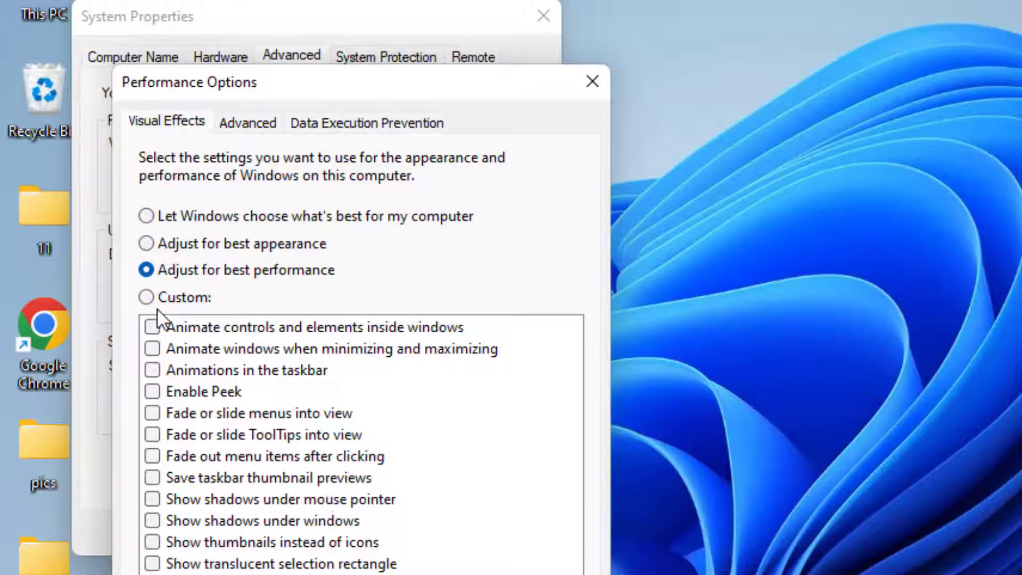
pyautogui.click(166, 296)
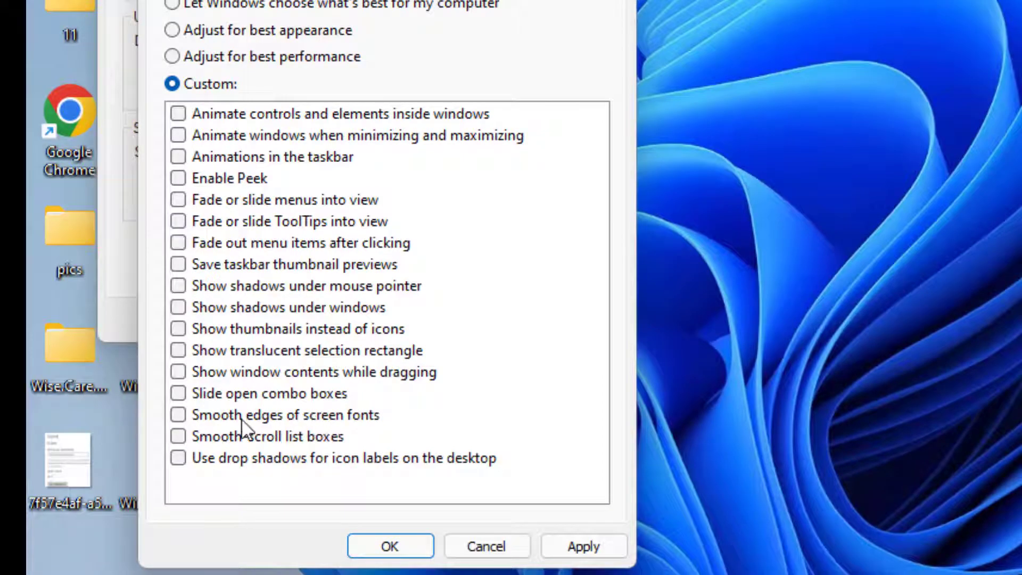
pyautogui.click(178, 416)
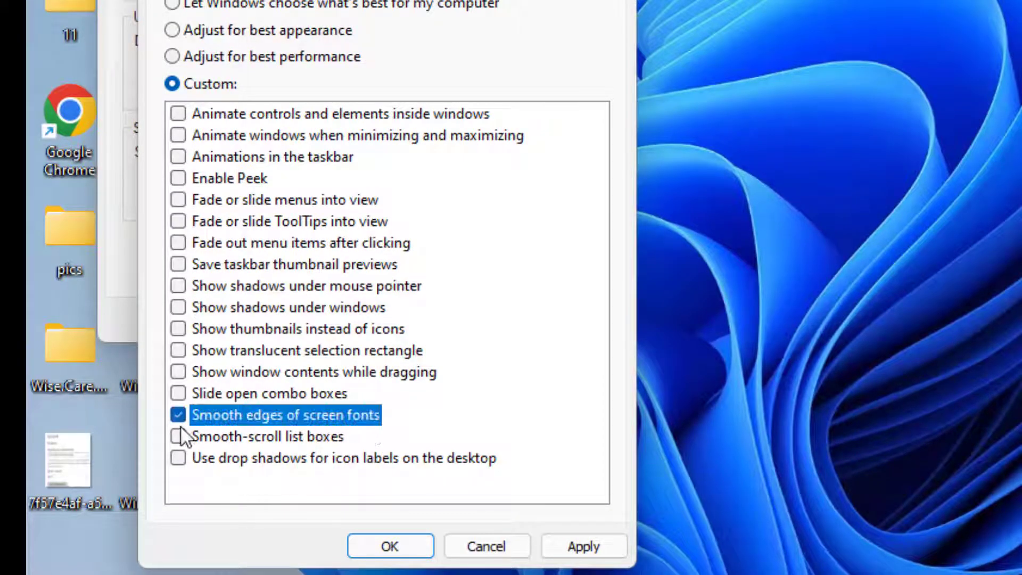
pyautogui.click(574, 541)
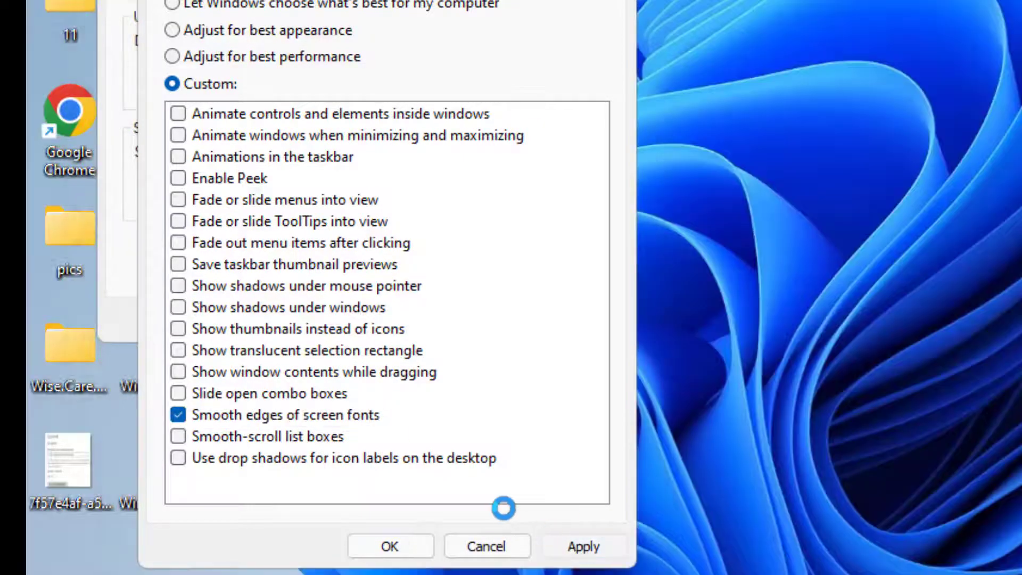
pyautogui.click(410, 547)
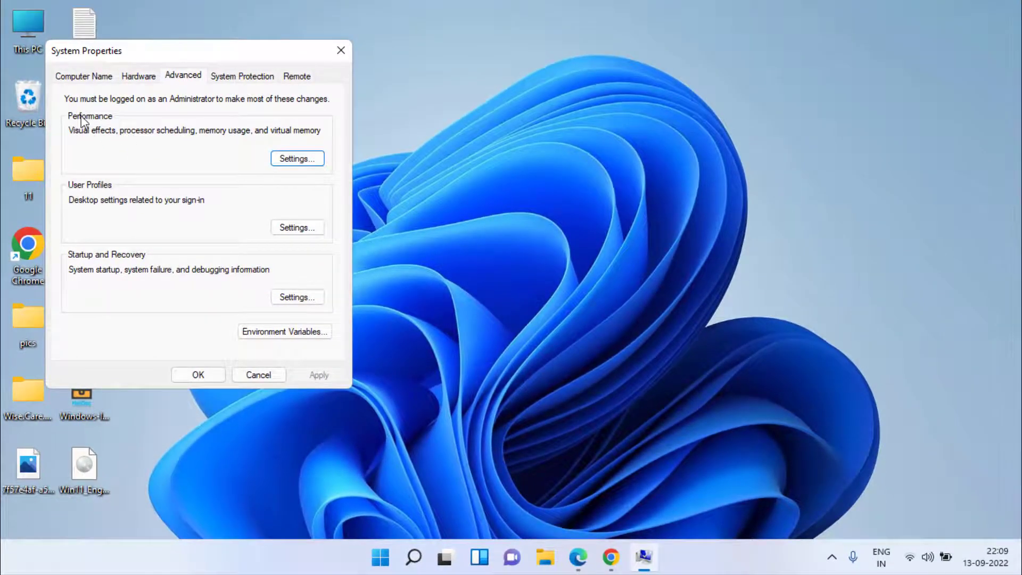
# Turn off automatic paging and give C: a custom 12288 MB initial, 24576 MB maximum size.
pyautogui.click(293, 159)
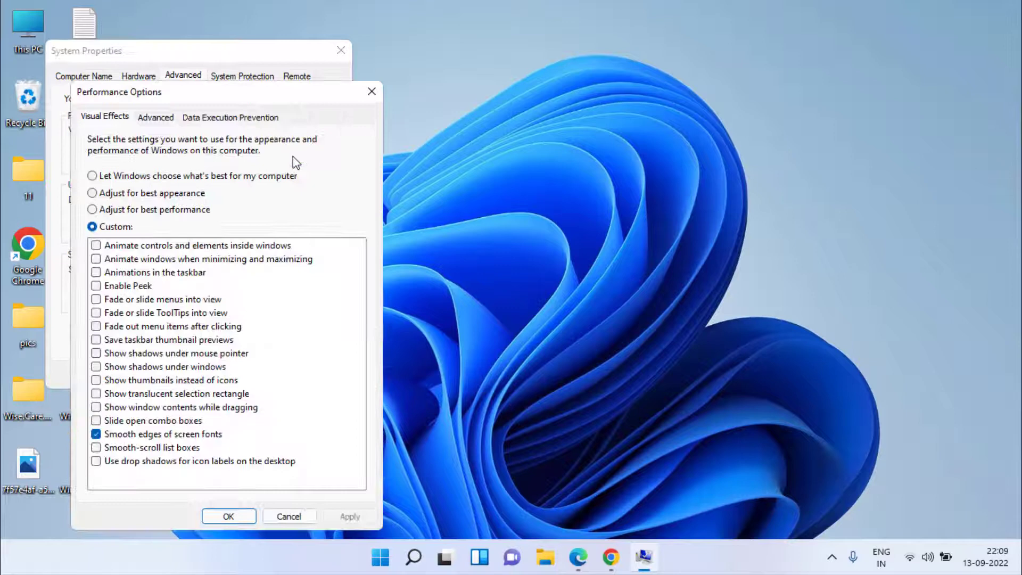
pyautogui.click(157, 119)
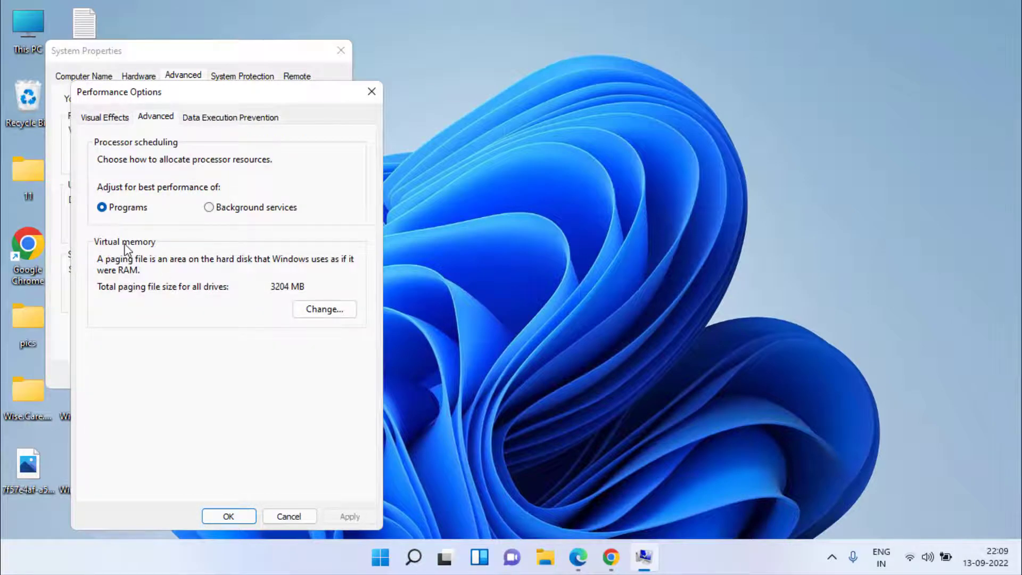
pyautogui.click(343, 312)
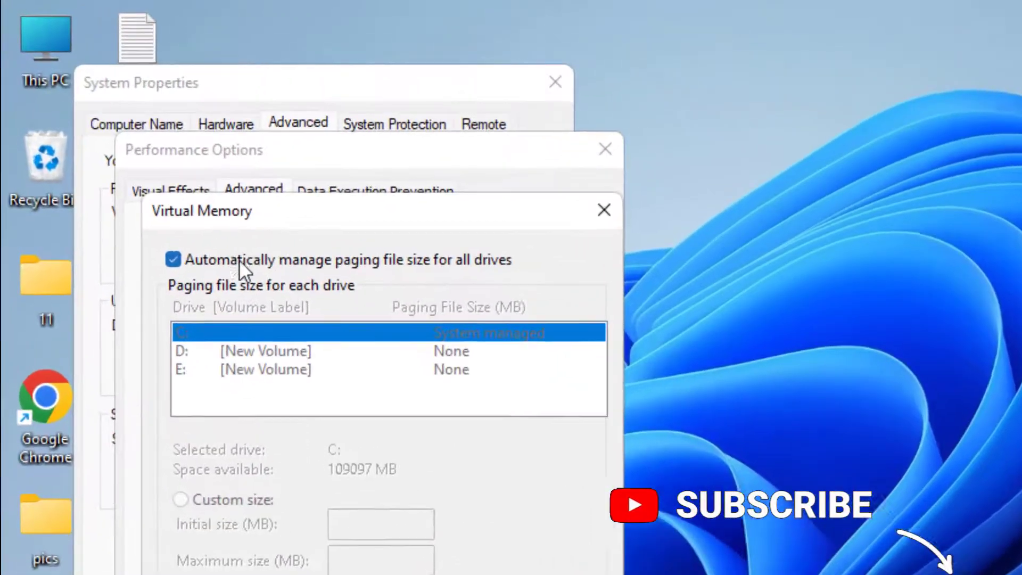
pyautogui.click(168, 186)
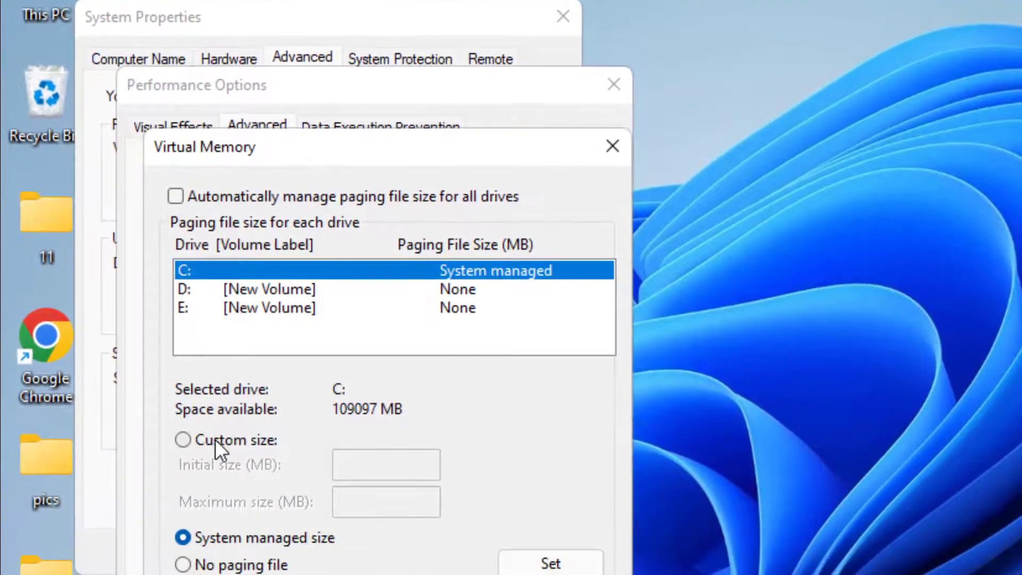
pyautogui.click(223, 496)
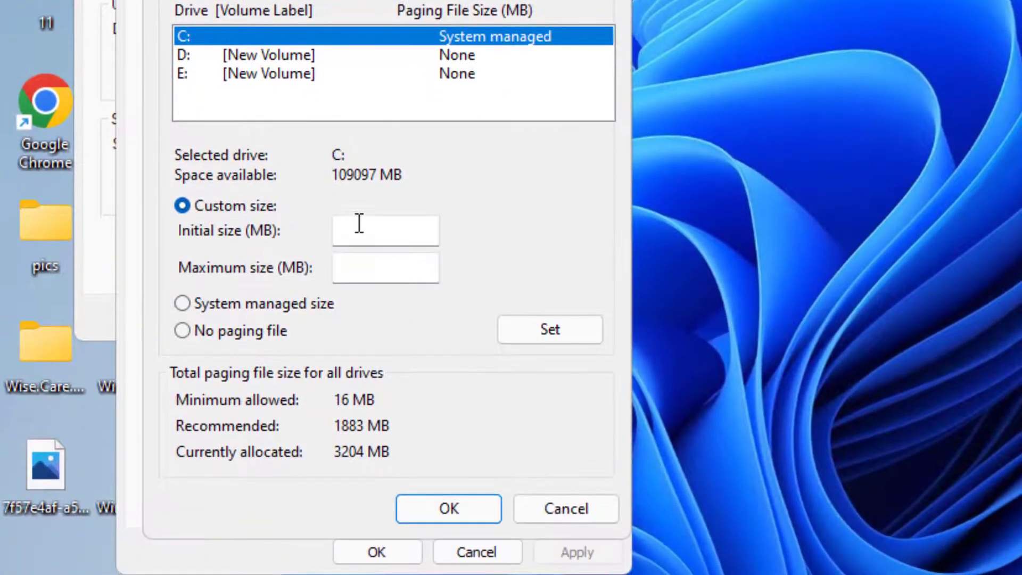
pyautogui.click(378, 530)
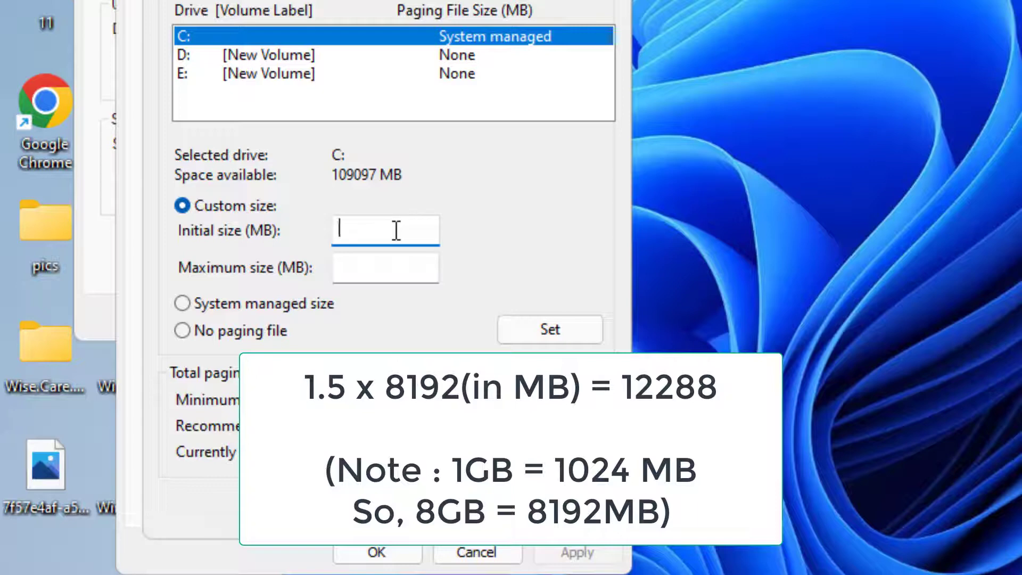
pyautogui.write('12288')
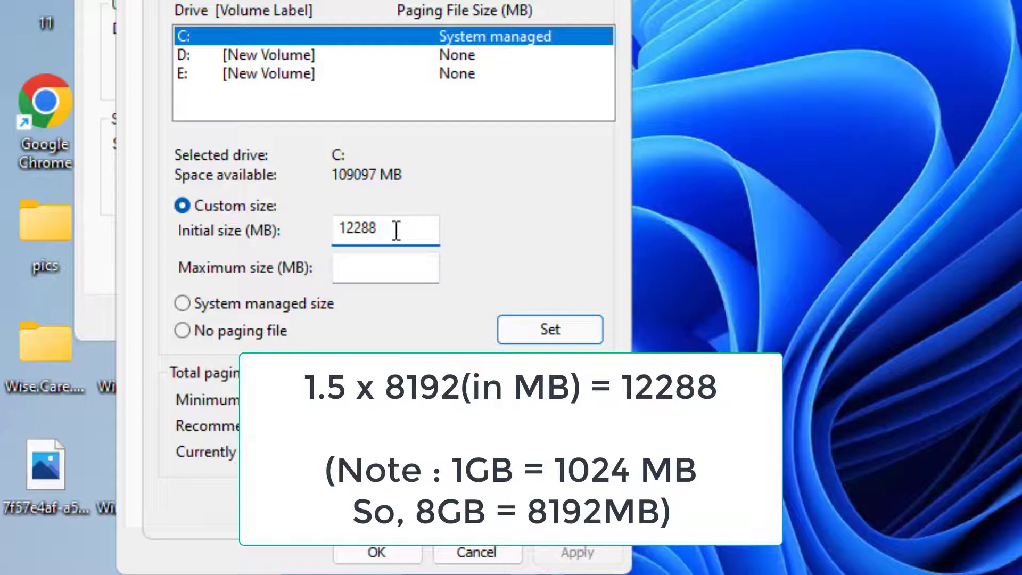
pyautogui.press('Tab')
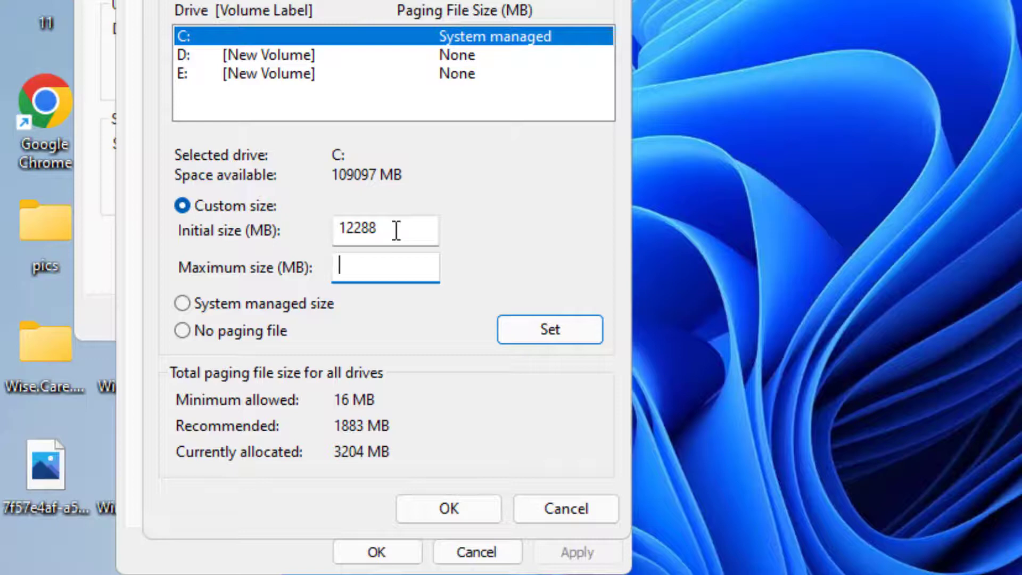
pyautogui.write('24576')
pyautogui.click(549, 335)
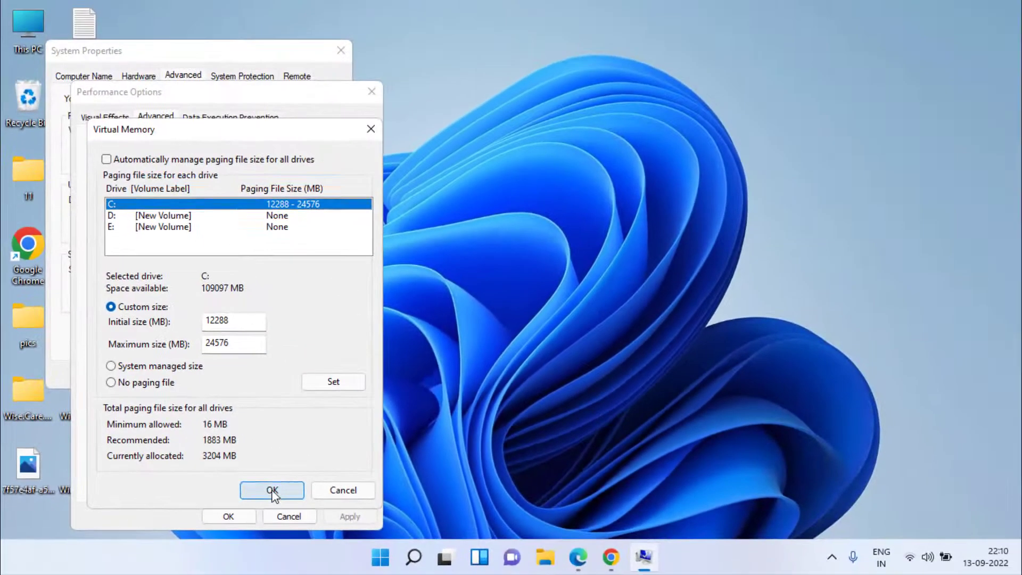
# Save the 12288 MB paging file, close Performance Options and System Properties, and choose Restart Later.
pyautogui.click(272, 490)
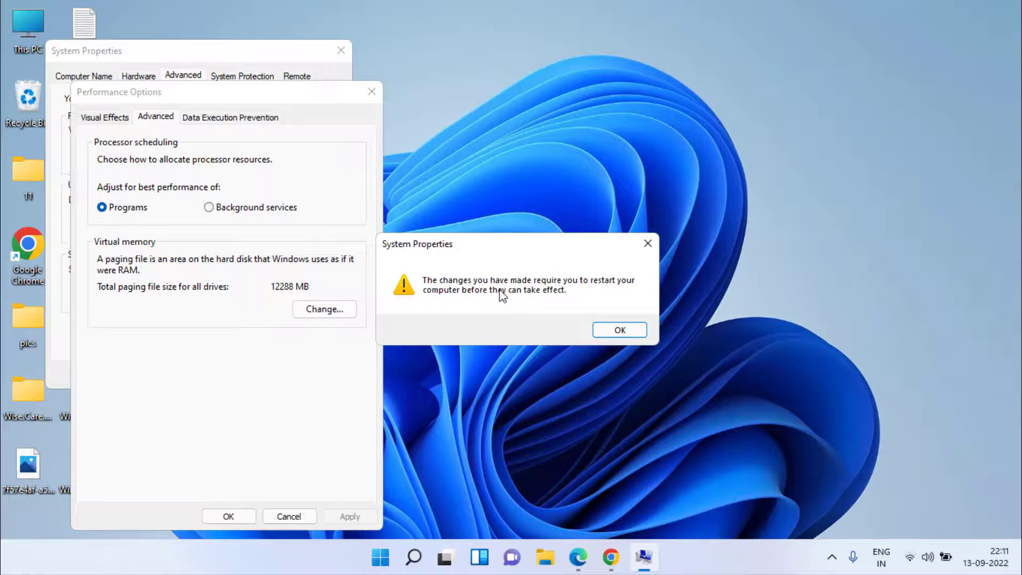
pyautogui.click(620, 330)
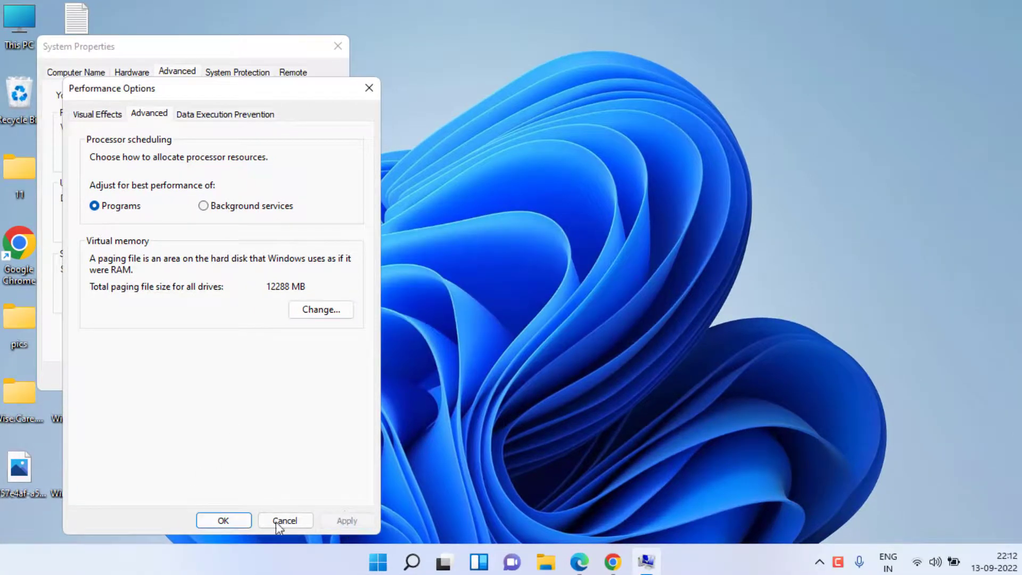
pyautogui.click(219, 524)
pyautogui.click(198, 379)
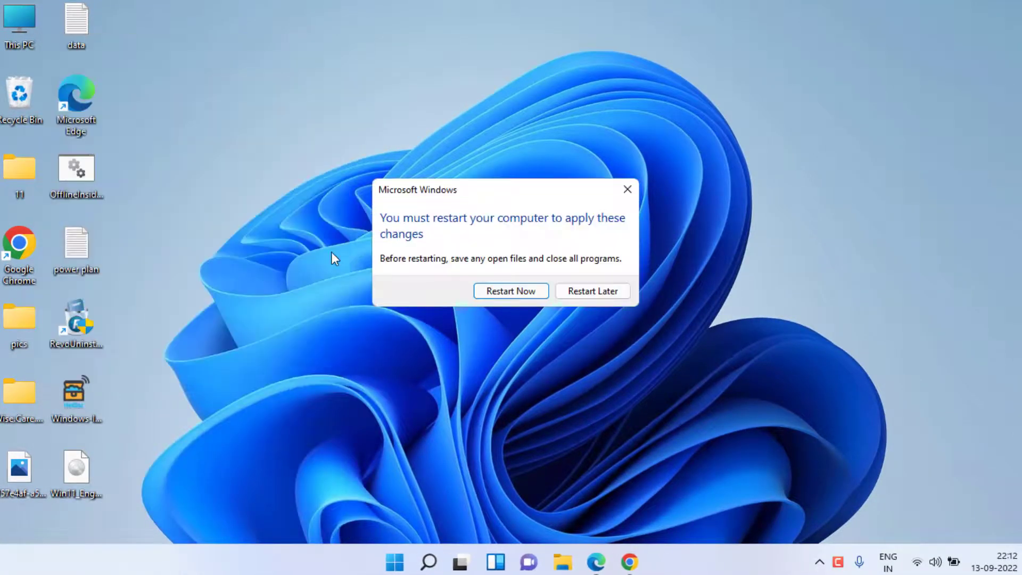
pyautogui.click(577, 295)
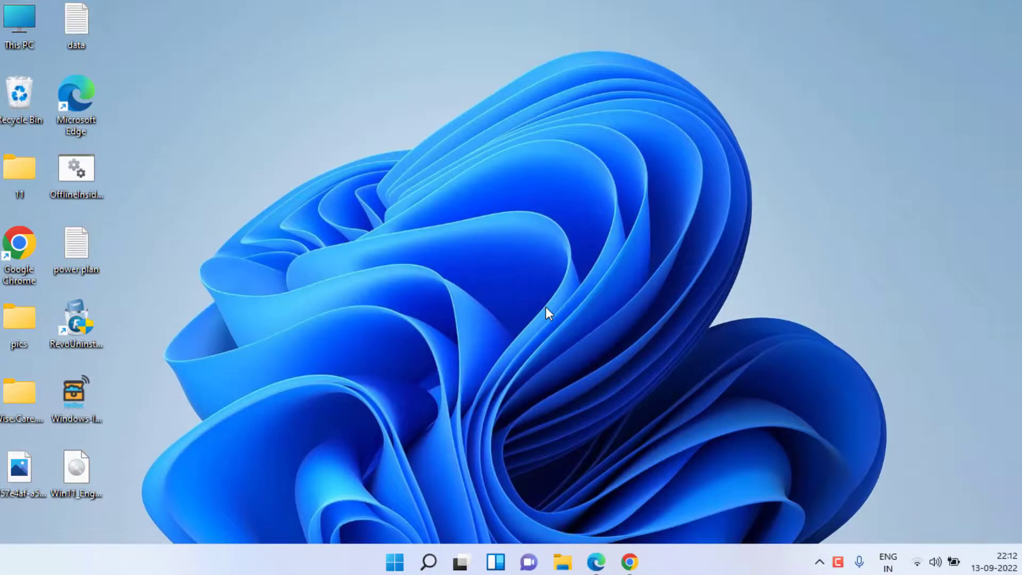